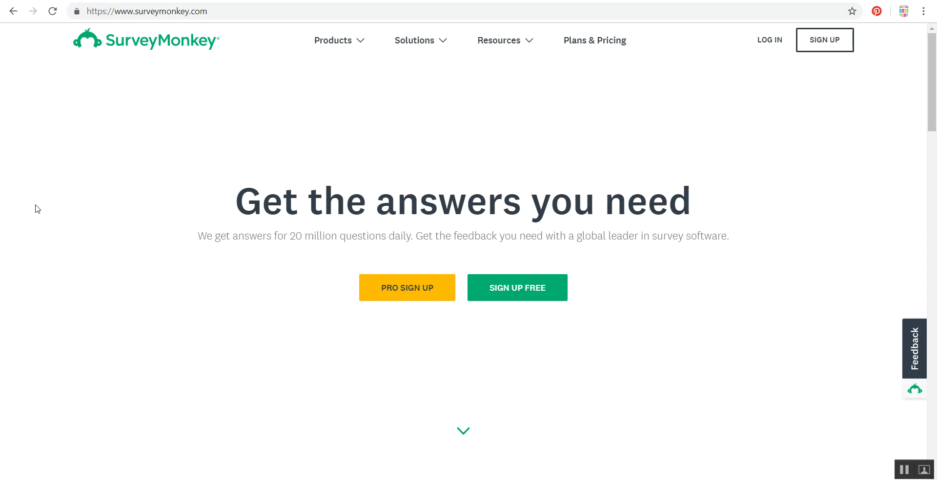
# - Look over the existing survey "Getting to Know YOU..." in its design view
pyautogui.click(63, 0)
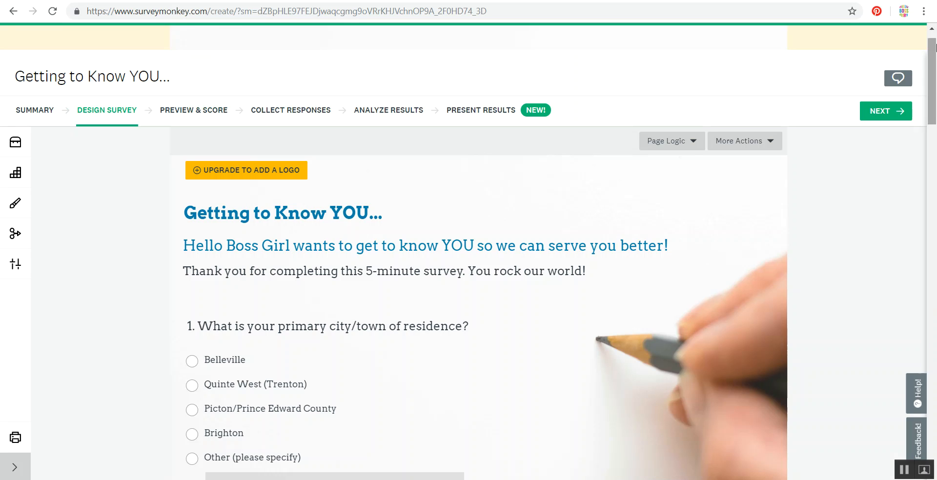
pyautogui.moveTo(935, 48)
pyautogui.mouseDown()
pyautogui.moveTo(935, 342)
pyautogui.moveTo(935, 49)
pyautogui.mouseUp()
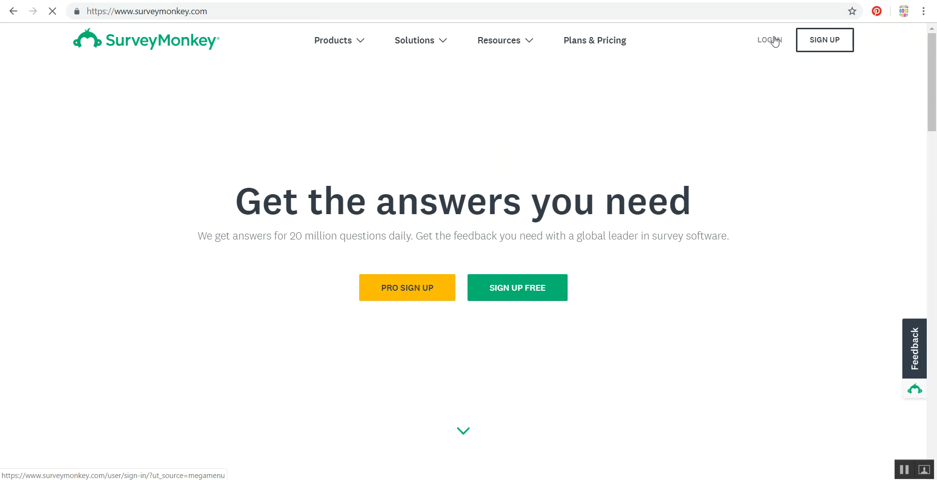
# - Log in to the SurveyMonkey account with the prefilled username and password and Remember me ticked
pyautogui.click(774, 42)
pyautogui.click(267, 261)
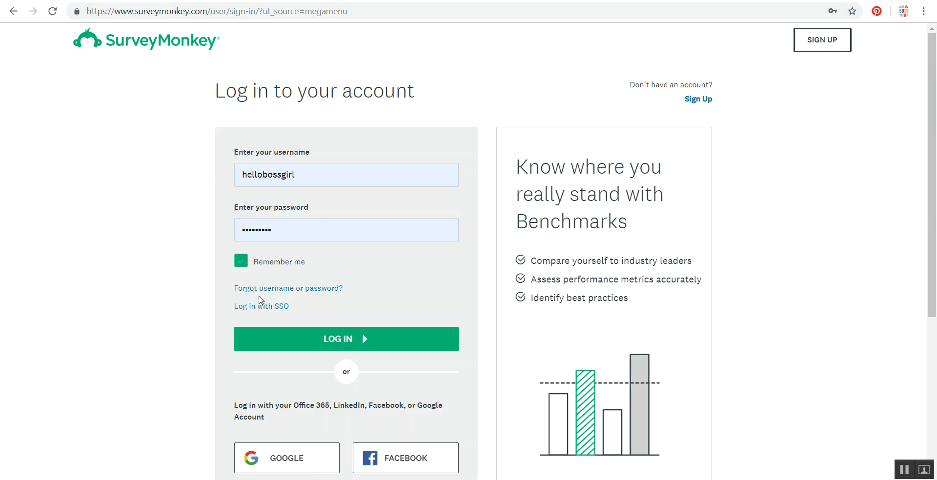
pyautogui.click(316, 348)
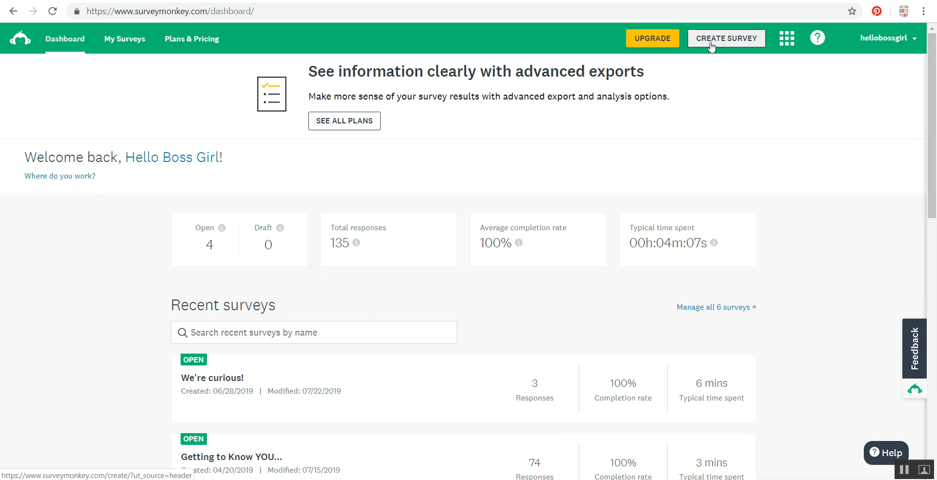
# - Create a new survey from the Customer Satisfaction Survey Template
pyautogui.click(724, 42)
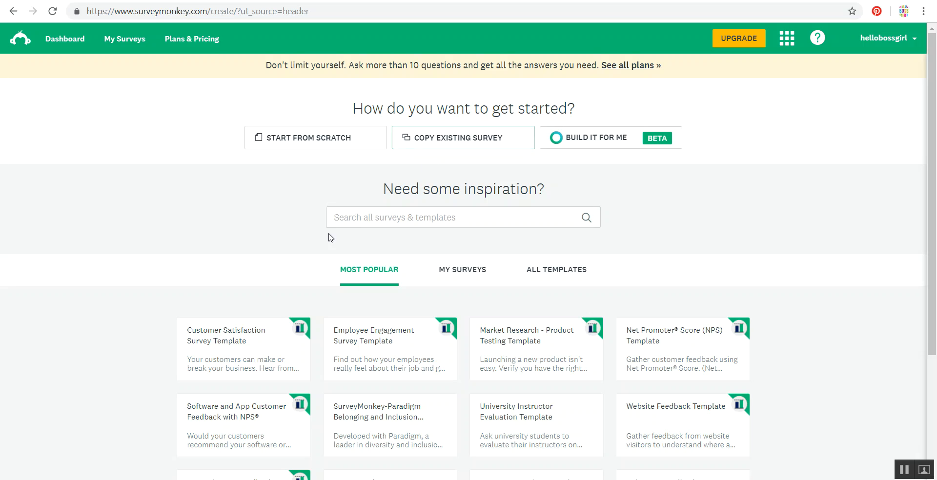
pyautogui.moveTo(357, 348)
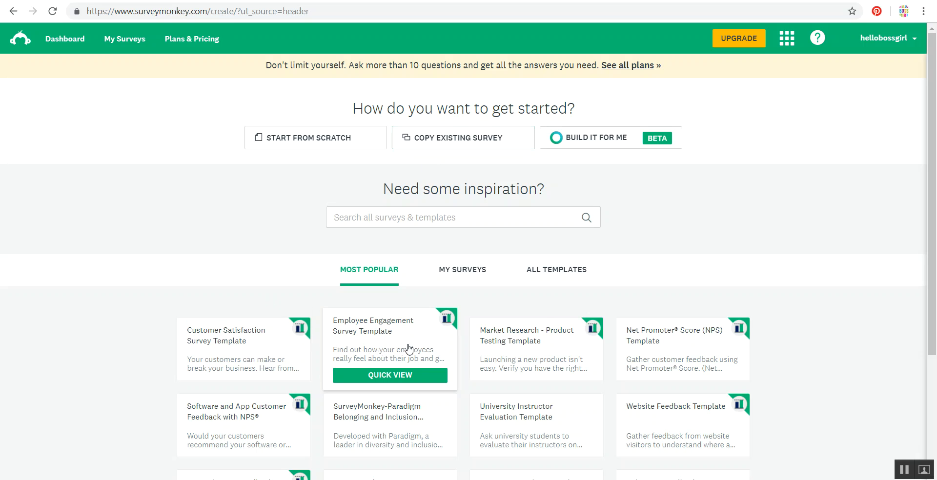
pyautogui.click(237, 350)
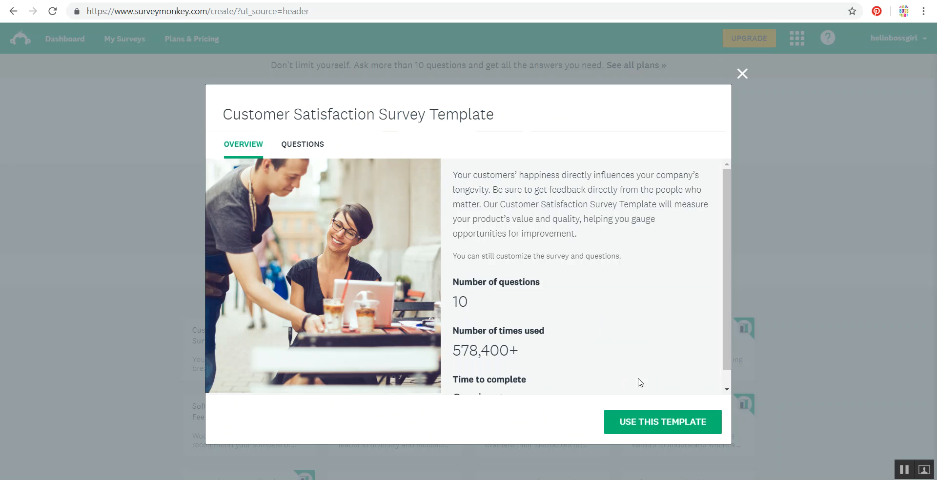
pyautogui.click(661, 423)
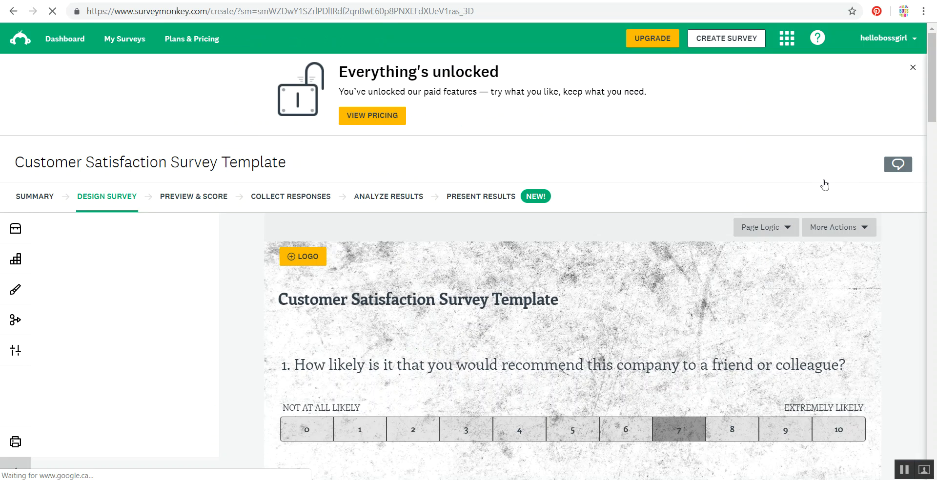
# - Change the subject of question 1 to "this service" and save the question
pyautogui.scroll(-2, 812, 183)
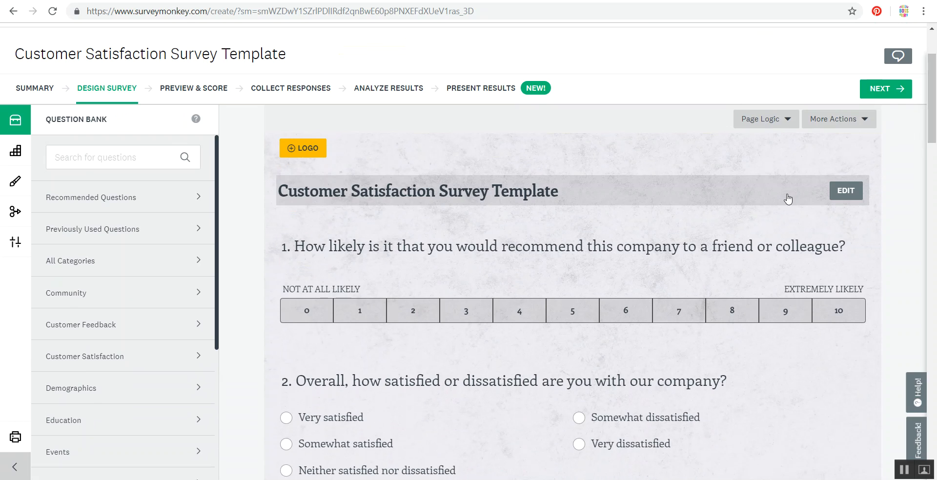
pyautogui.moveTo(562, 266)
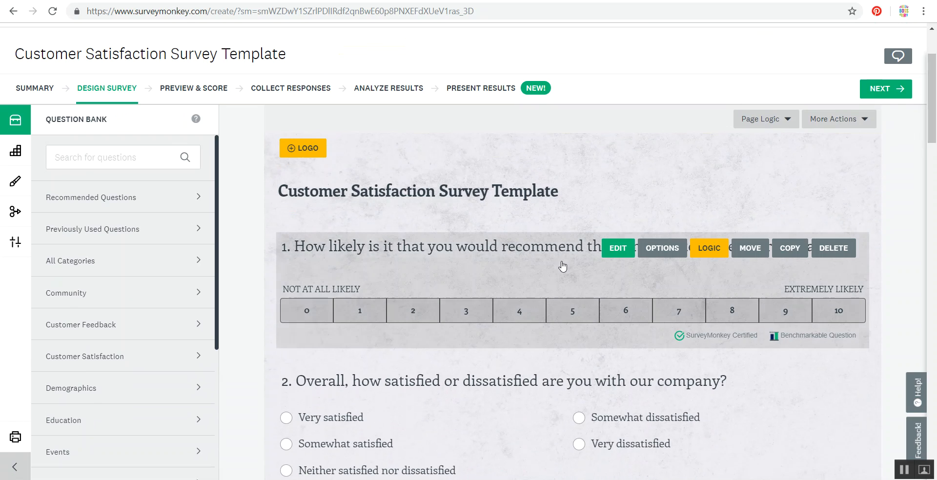
pyautogui.click(617, 253)
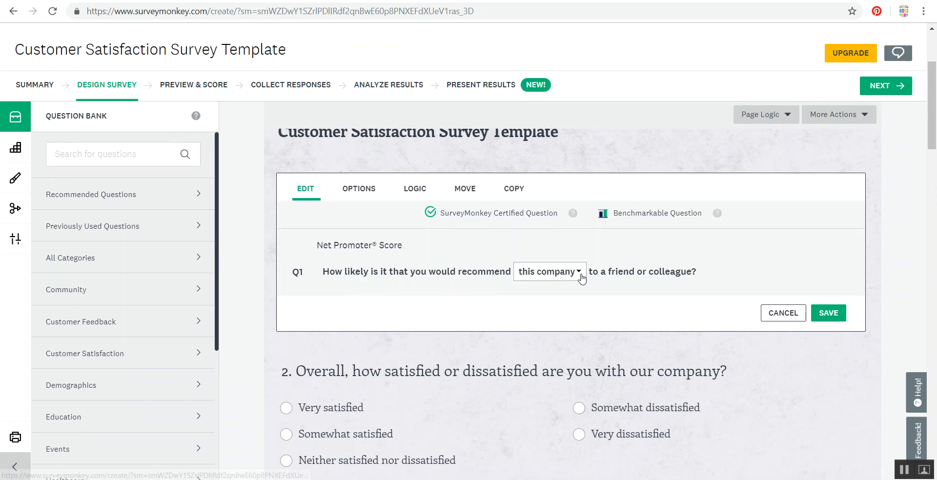
pyautogui.click(581, 278)
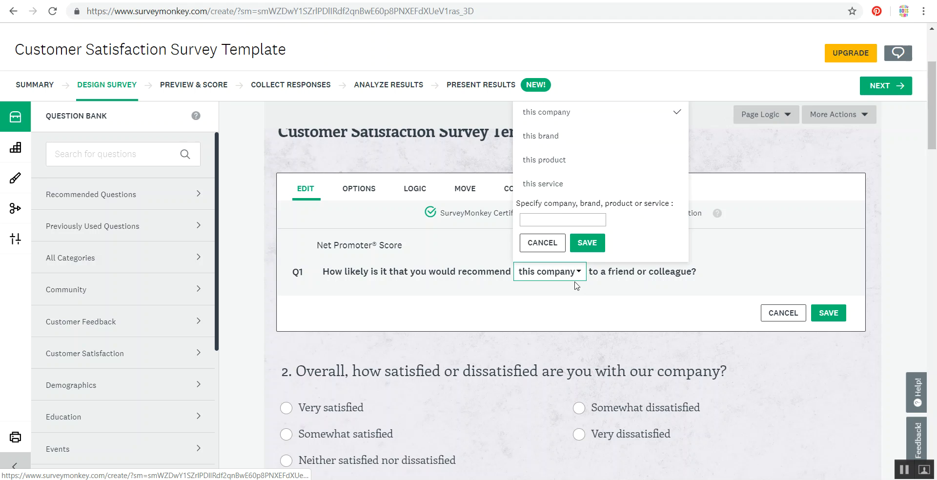
pyautogui.click(557, 184)
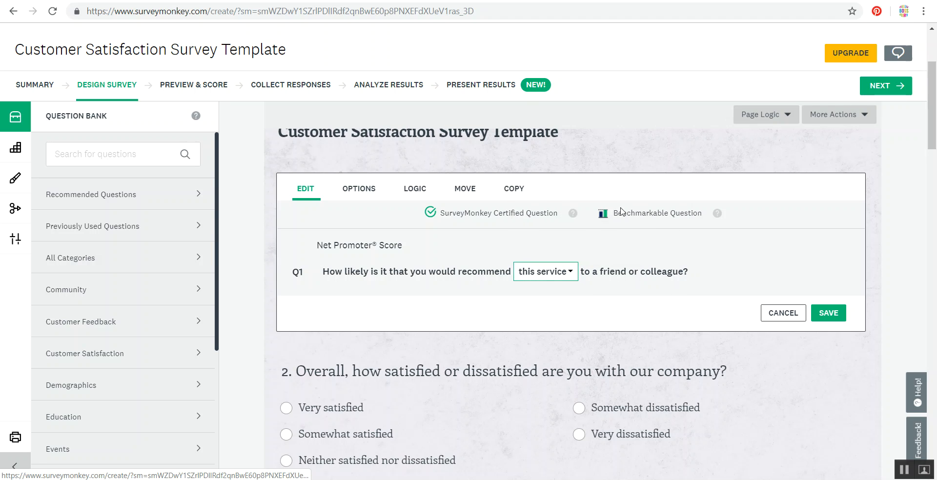
pyautogui.click(825, 315)
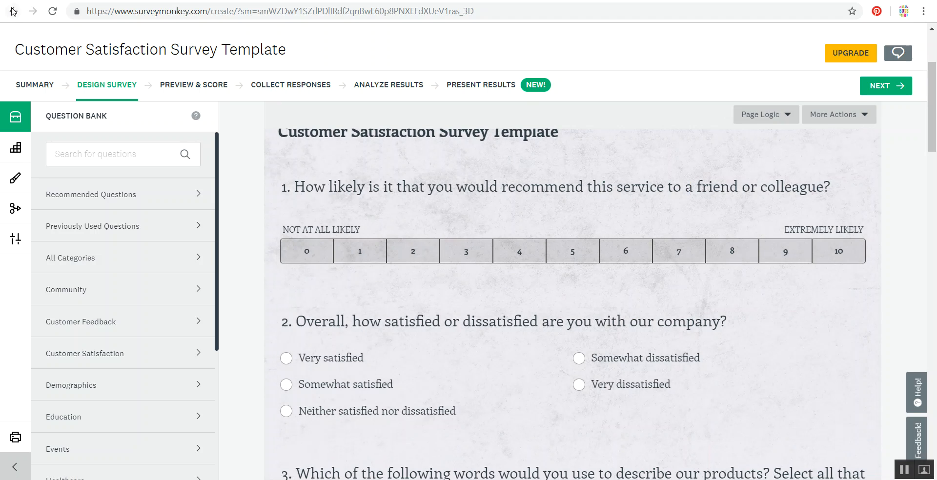
# - Leave the template survey and start a survey from scratch named "Hello Boss Girl Tutorial Survey"
pyautogui.click(13, 11)
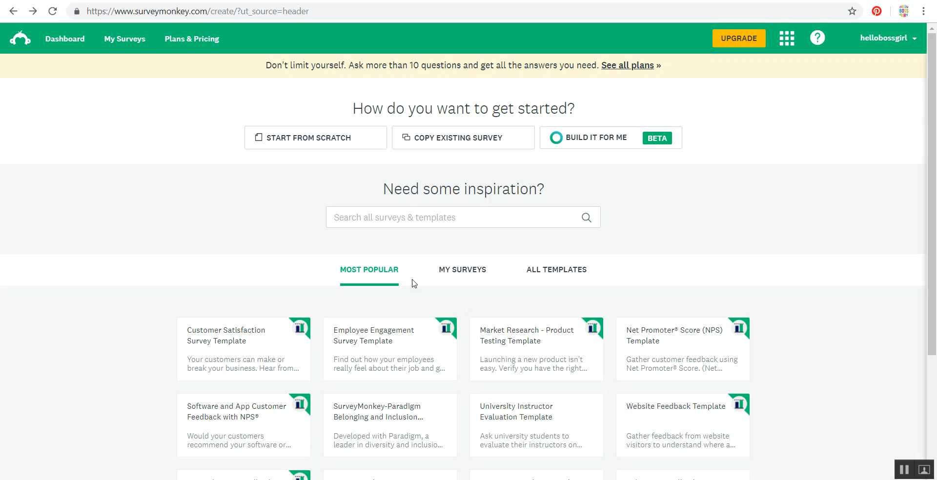
pyautogui.click(305, 141)
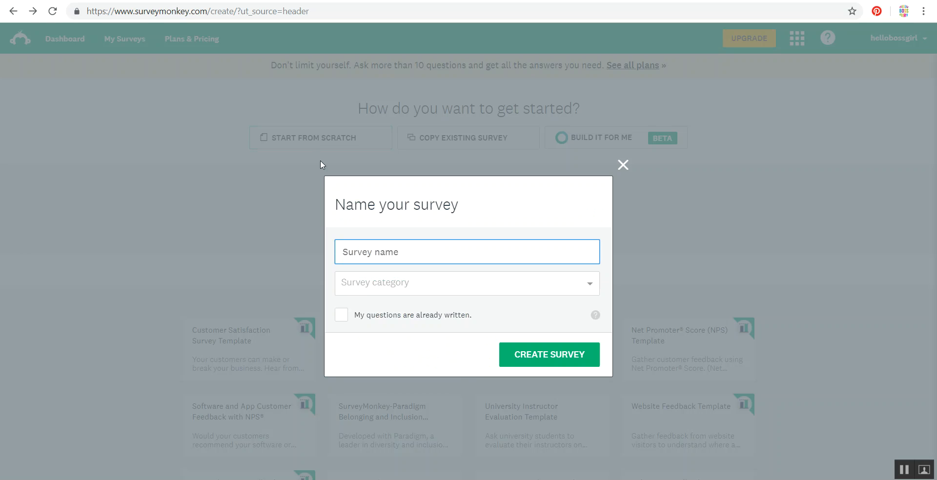
pyautogui.write('Hello Boss G')
pyautogui.write('irl Turoia')
pyautogui.press('BackSpace')
pyautogui.press('BackSpace')
pyautogui.press('BackSpace')
pyautogui.press('BackSpace')
pyautogui.write('turoia')
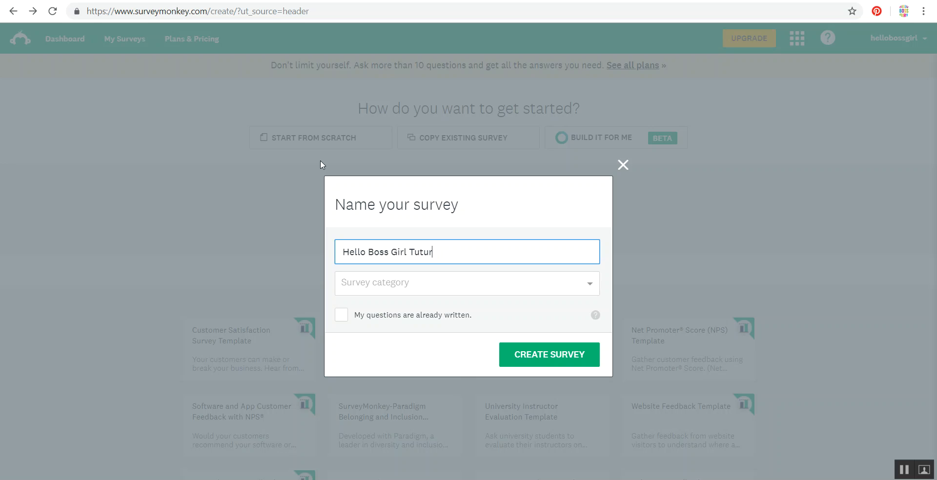
pyautogui.press('BackSpace')
pyautogui.press('BackSpace')
pyautogui.press('BackSpace')
pyautogui.press('BackSpace')
pyautogui.press('BackSpace')
pyautogui.write('orial Survey')
pyautogui.press('Tab')
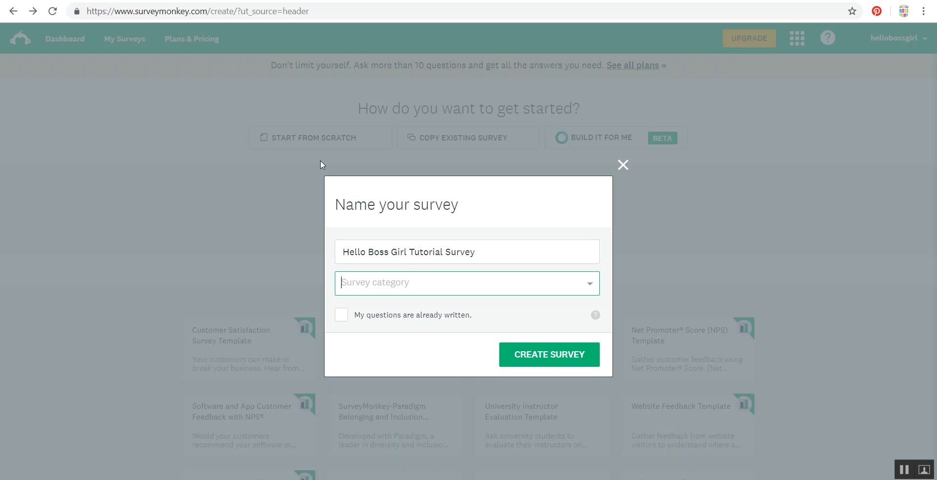
# - Set the survey category to Customer Feedback and create the survey
pyautogui.click(389, 284)
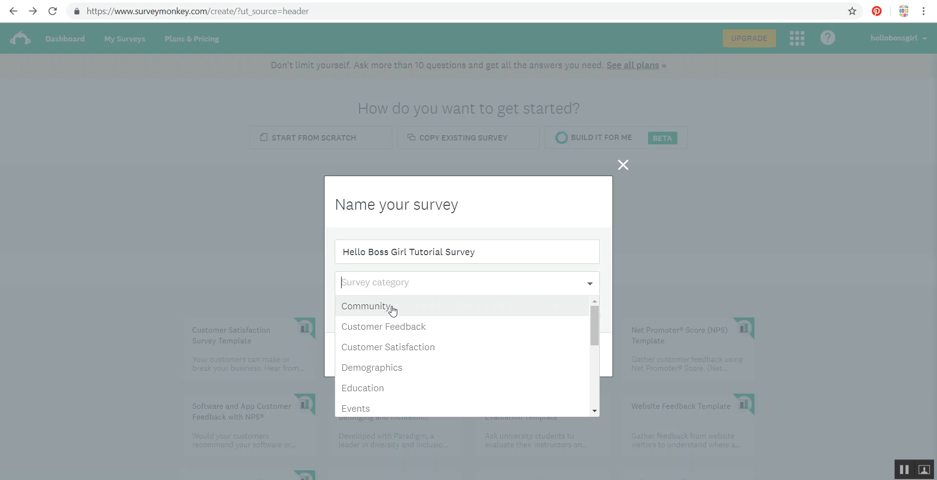
pyautogui.click(396, 326)
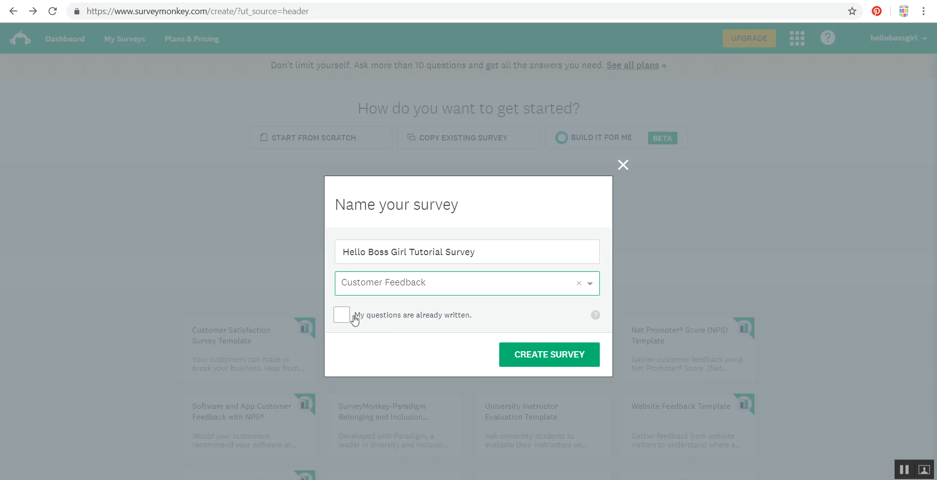
pyautogui.click(534, 363)
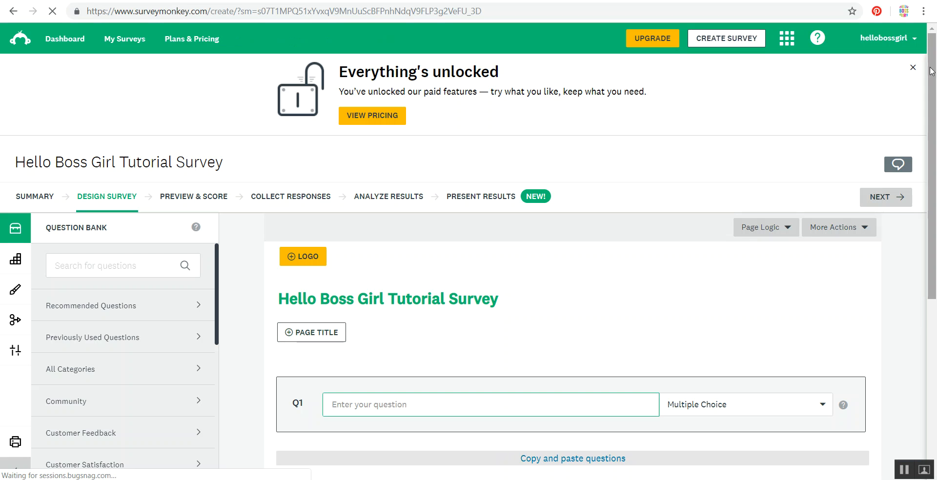
# - Enter "How long have you been in business?" as the text of question 1
pyautogui.moveTo(933, 71); pyautogui.dragTo(936, 134)
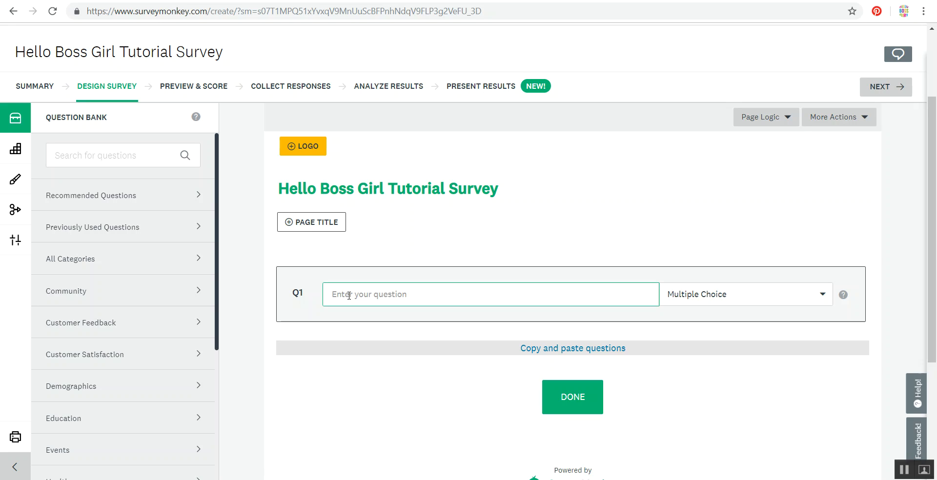
pyautogui.write('How long have you ')
pyautogui.write('ben')
pyautogui.write('n in business?')
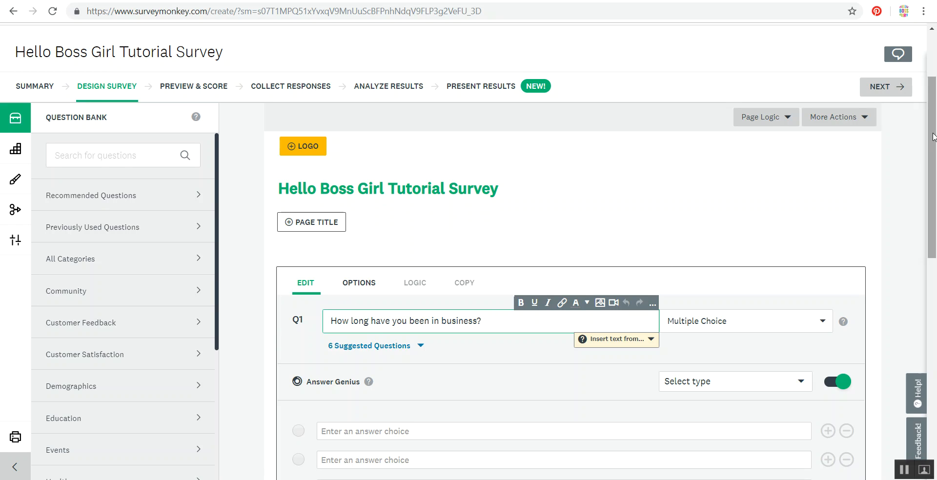
# - Review the available question types for question 1, keeping Multiple Choice
pyautogui.moveTo(934, 138); pyautogui.dragTo(933, 171)
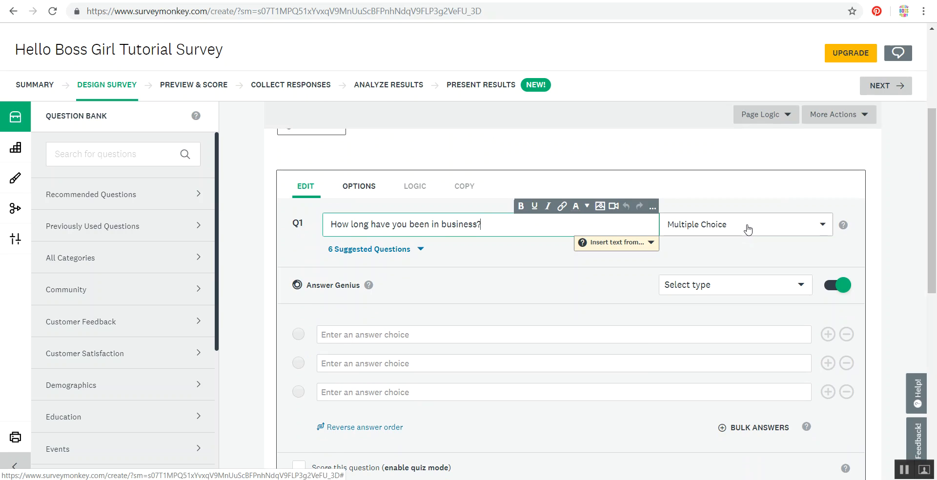
pyautogui.click(422, 336)
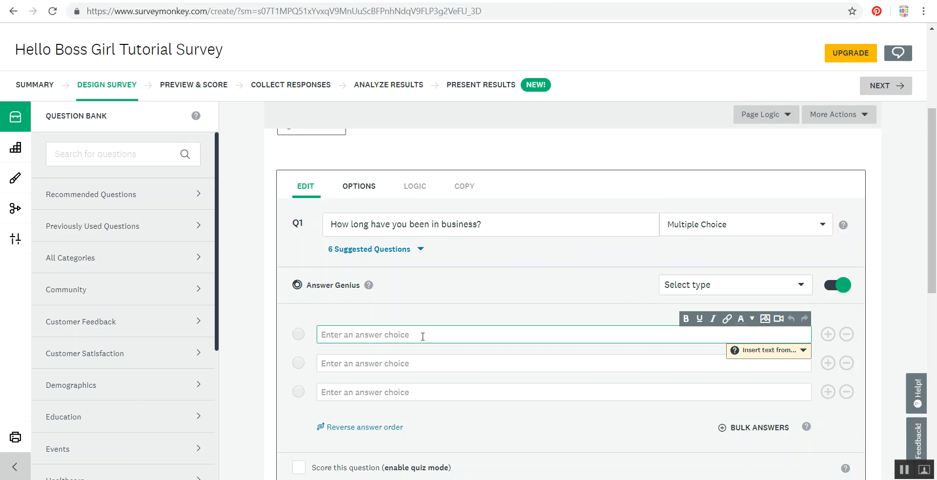
pyautogui.click(681, 229)
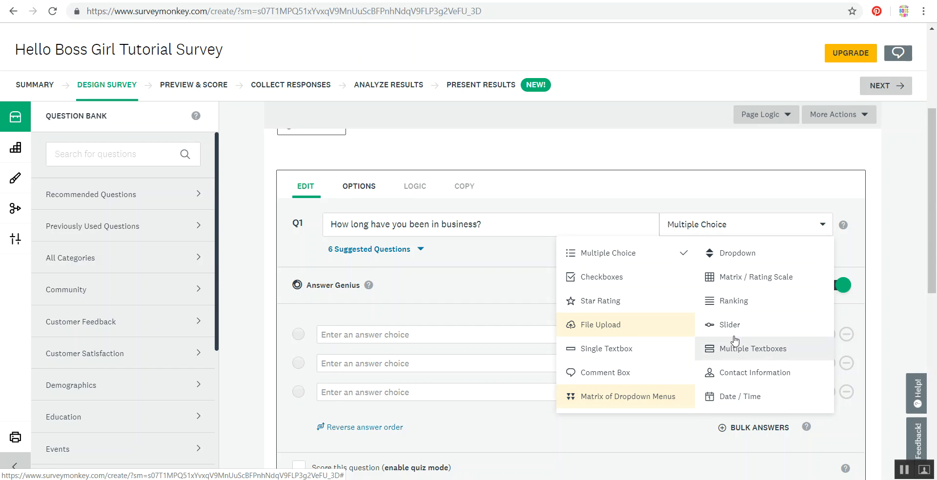
pyautogui.click(729, 233)
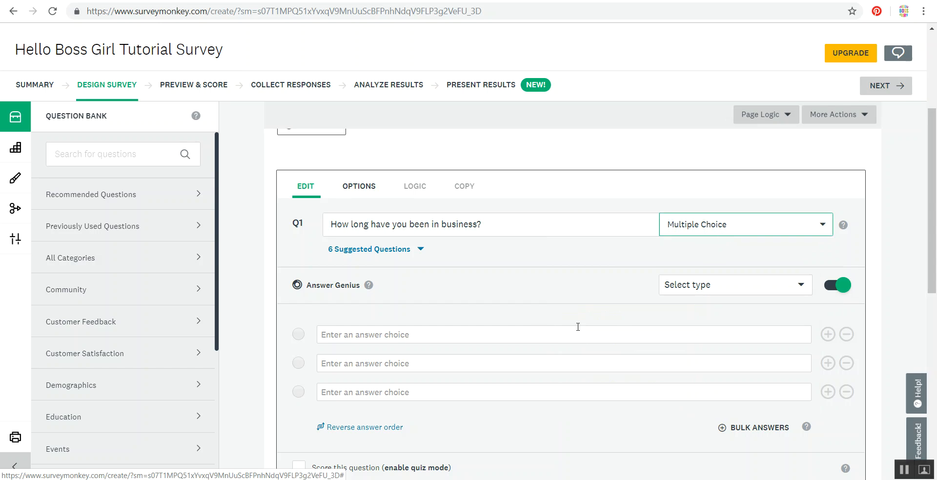
# - Enter "0-1 years" and "2-5 years" as the first two answer choices of question 1
pyautogui.click(503, 333)
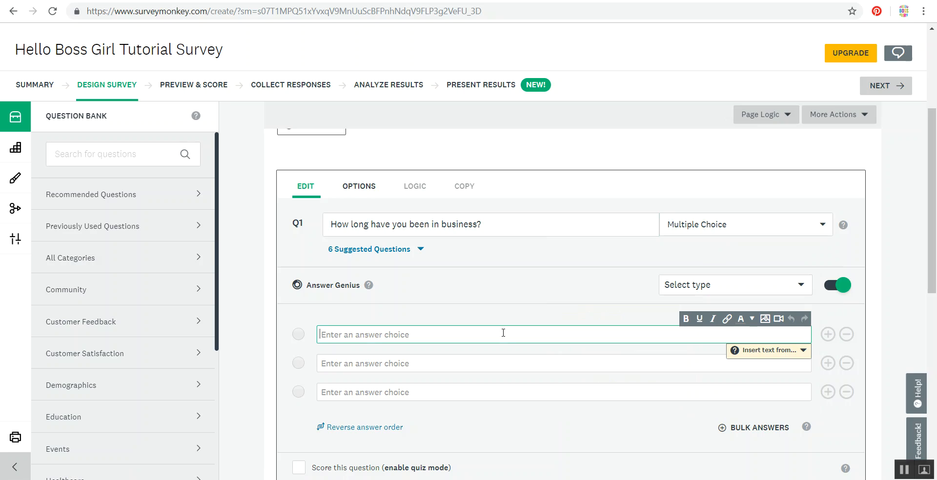
pyautogui.write('0-1 years')
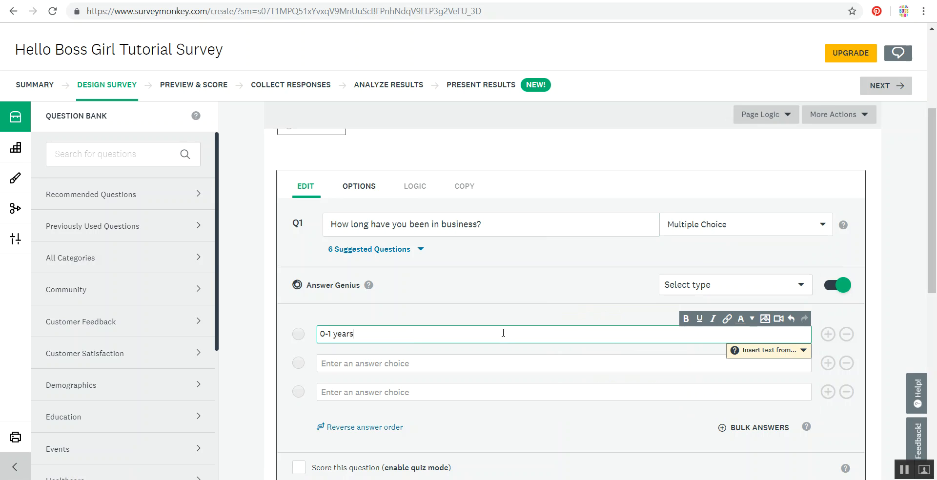
pyautogui.click(489, 368)
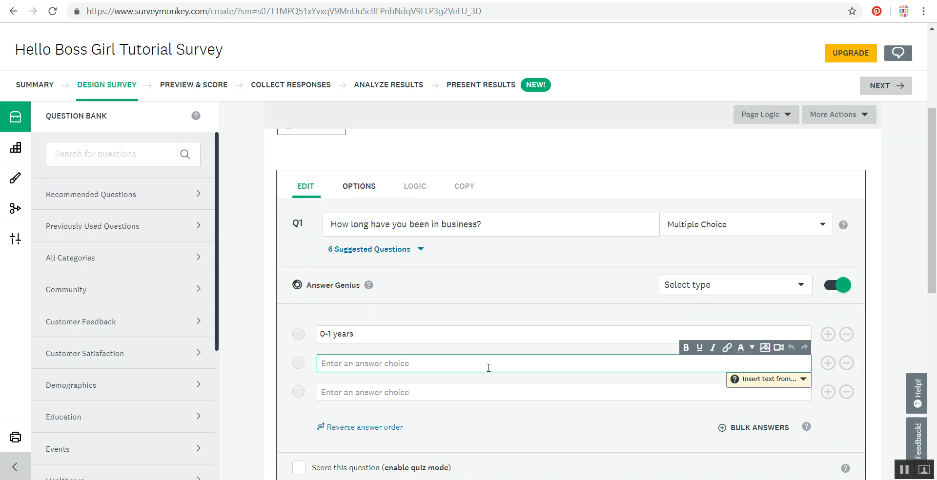
pyautogui.write('2-5 years')
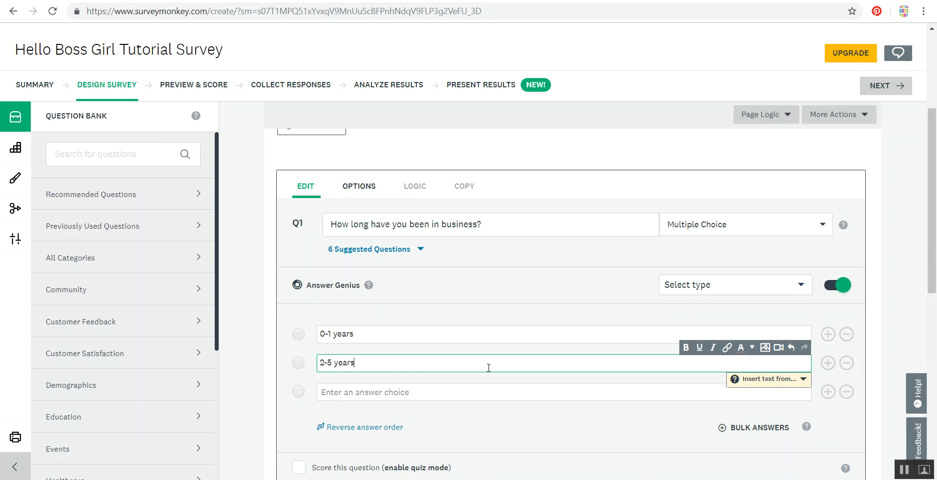
# - Enter "6-10 years" and "more than 10 years" as the third and fourth answer choices of question 1
pyautogui.click(439, 393)
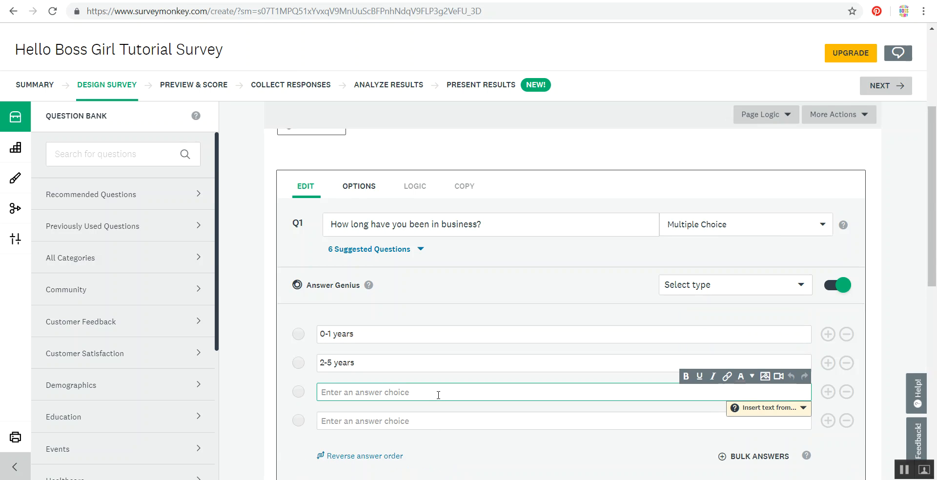
pyautogui.write('6-10 yesr')
pyautogui.press('BackSpace')
pyautogui.press('BackSpace')
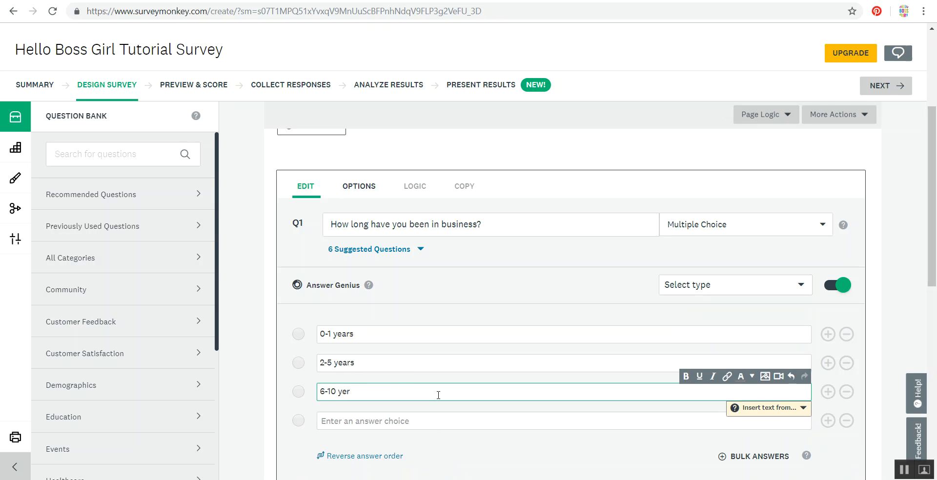
pyautogui.write('ars')
pyautogui.click(341, 412)
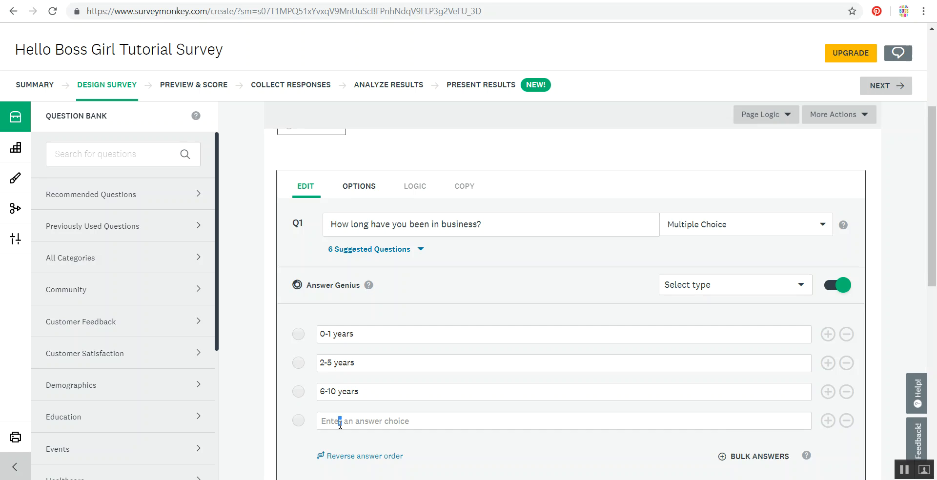
pyautogui.write('more than 10 years')
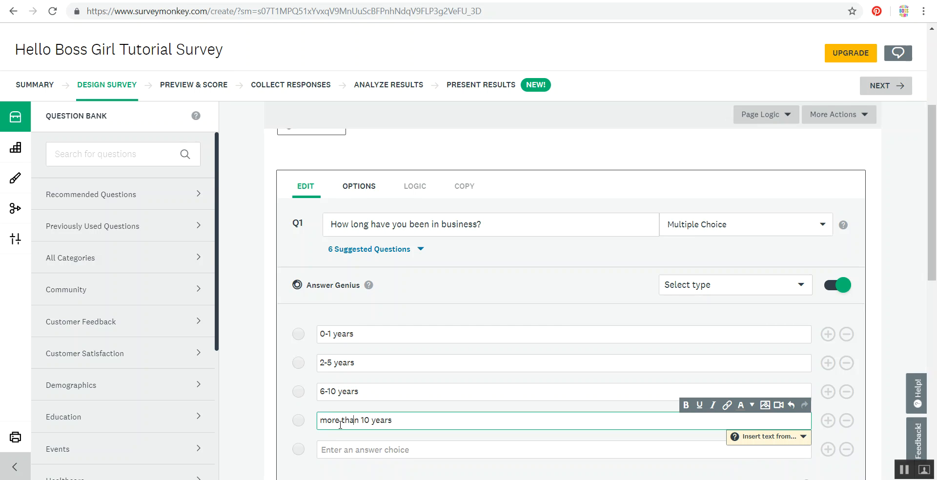
# - Capitalize the fourth answer choice of question 1 so it reads "More than 10 years"
pyautogui.press('Left')
pyautogui.press('BackSpace')
pyautogui.write('M')
pyautogui.click(362, 336)
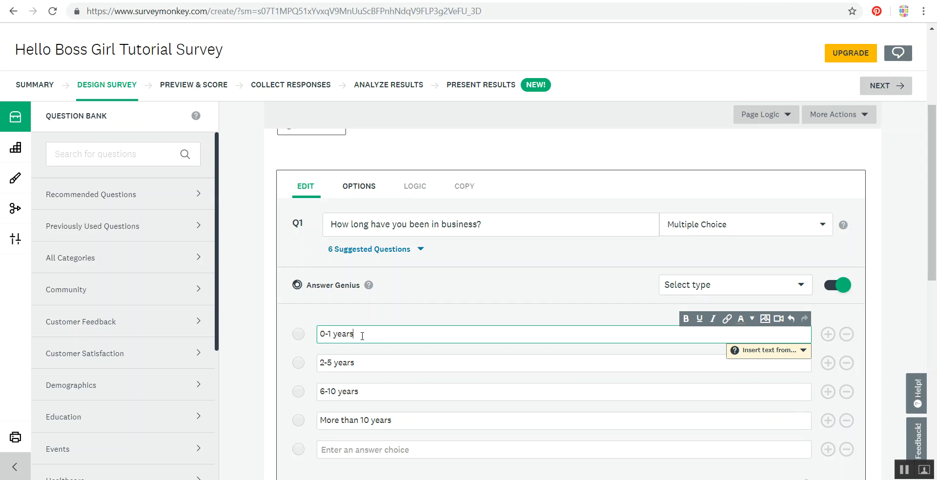
pyautogui.click(363, 363)
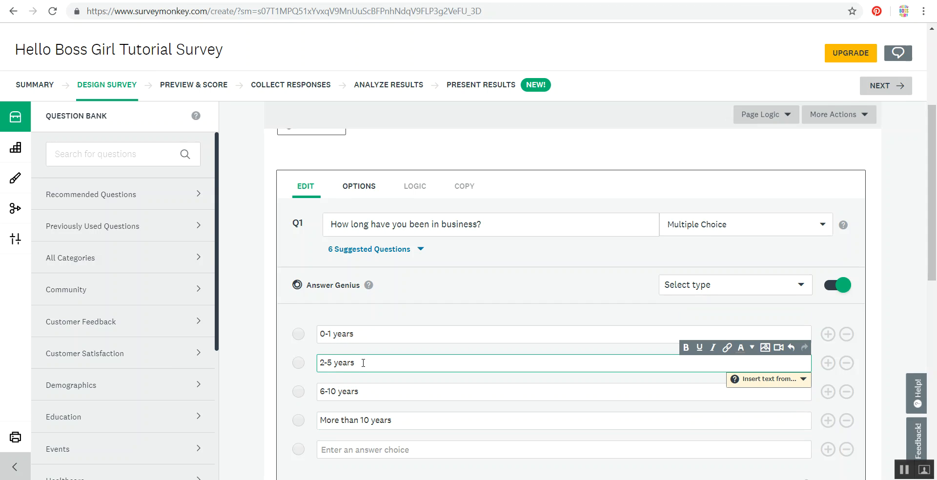
pyautogui.click(358, 335)
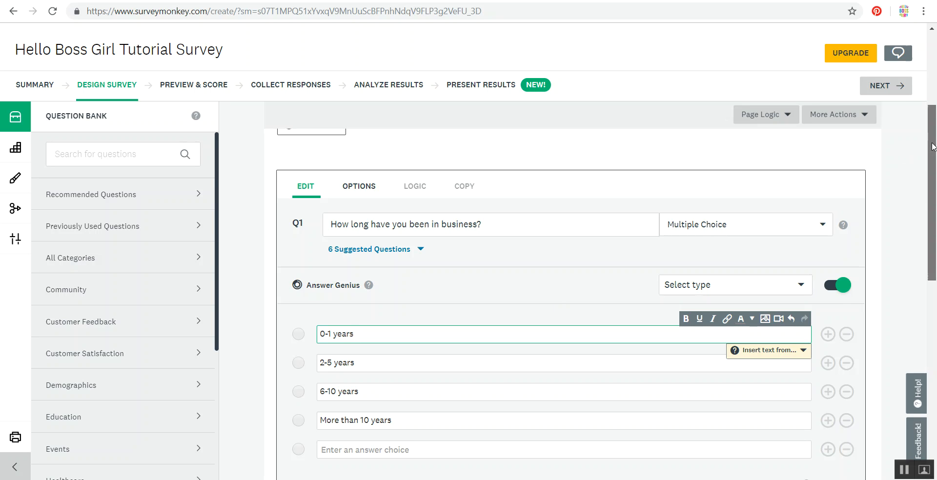
# - Remove the empty answer choices below "More than 10 years" and save question 1
pyautogui.moveTo(934, 146); pyautogui.dragTo(935, 214)
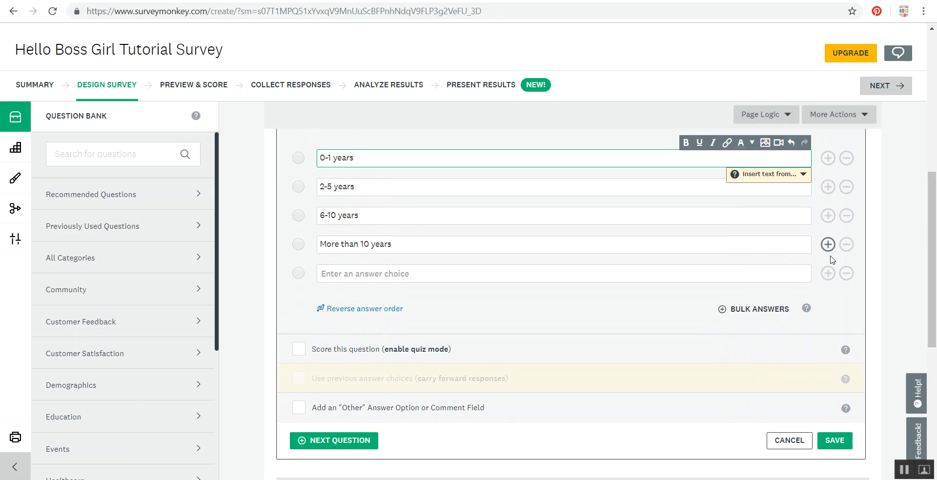
pyautogui.doubleClick(828, 274)
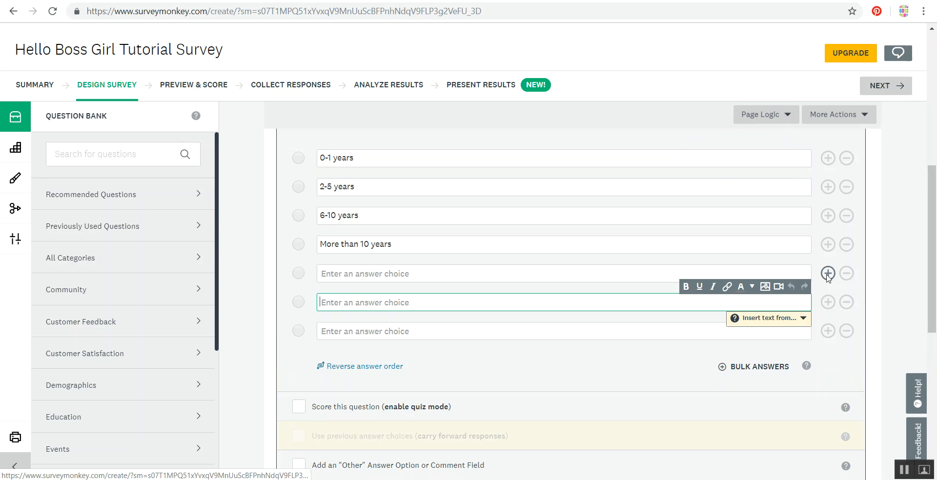
pyautogui.click(847, 274)
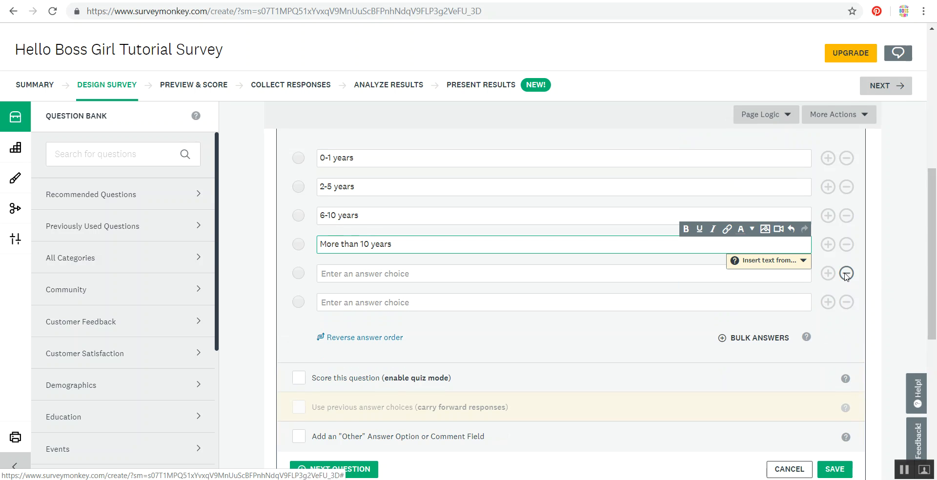
pyautogui.click(846, 274)
pyautogui.click(846, 273)
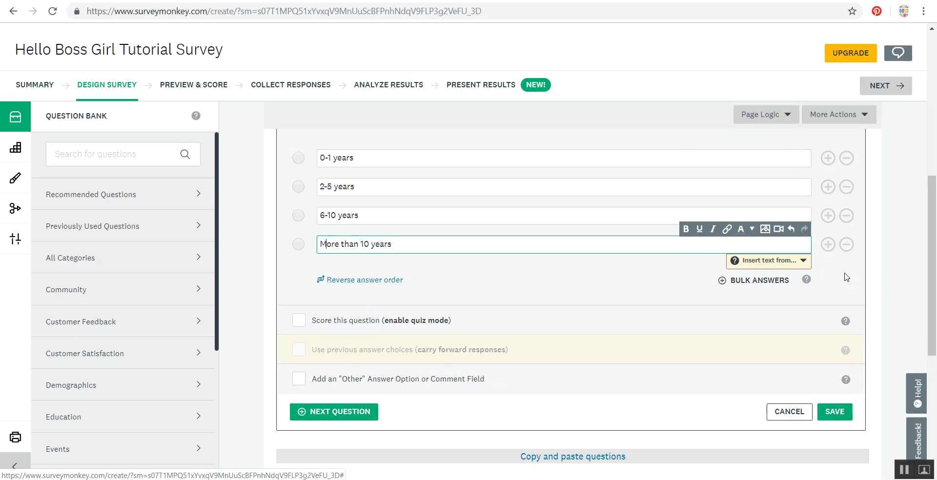
pyautogui.click(838, 413)
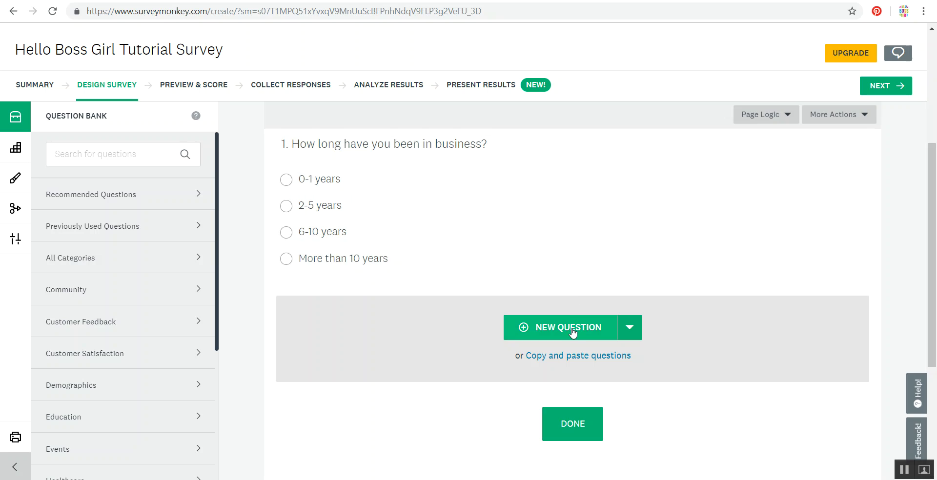
# - Add and save question 2 with the text "What's your favourite thing about owning your own business?" as a Comment Box
pyautogui.click(572, 330)
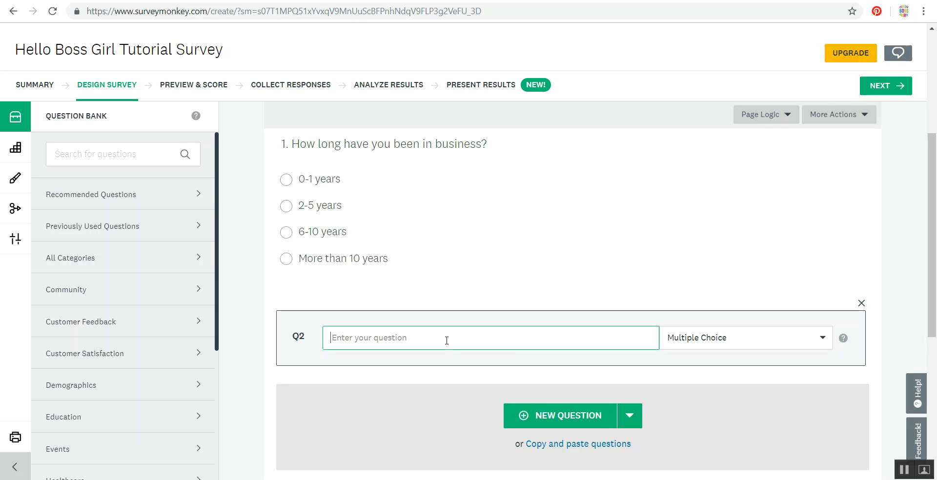
pyautogui.write('what is yo')
pyautogui.press('BackSpace')
pyautogui.press('BackSpace')
pyautogui.press('BackSpace')
pyautogui.press('BackSpace')
pyautogui.press('BackSpace')
pyautogui.press('BackSpace')
pyautogui.press('BackSpace')
pyautogui.press('BackSpace')
pyautogui.press('BackSpace')
pyautogui.press('BackSpace')
pyautogui.write('Whats')
pyautogui.press('BackSpace')
pyautogui.write("'s")
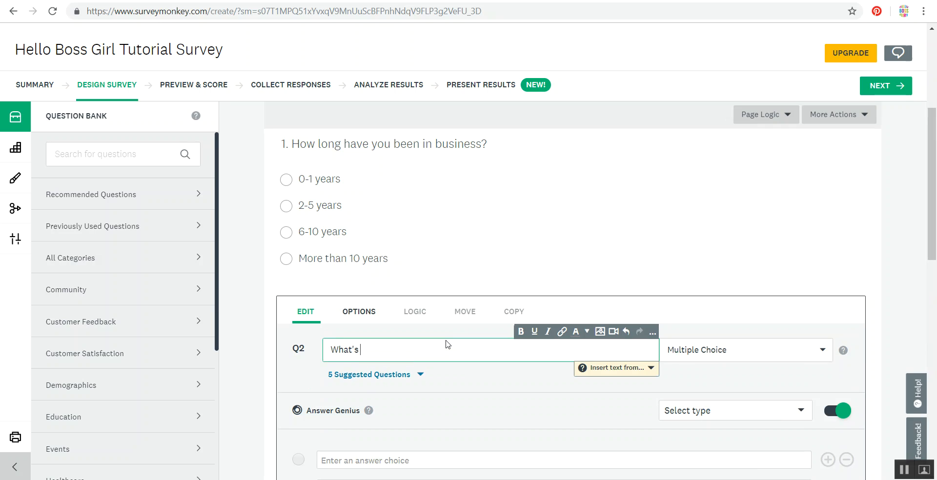
pyautogui.write(' your favourite thi')
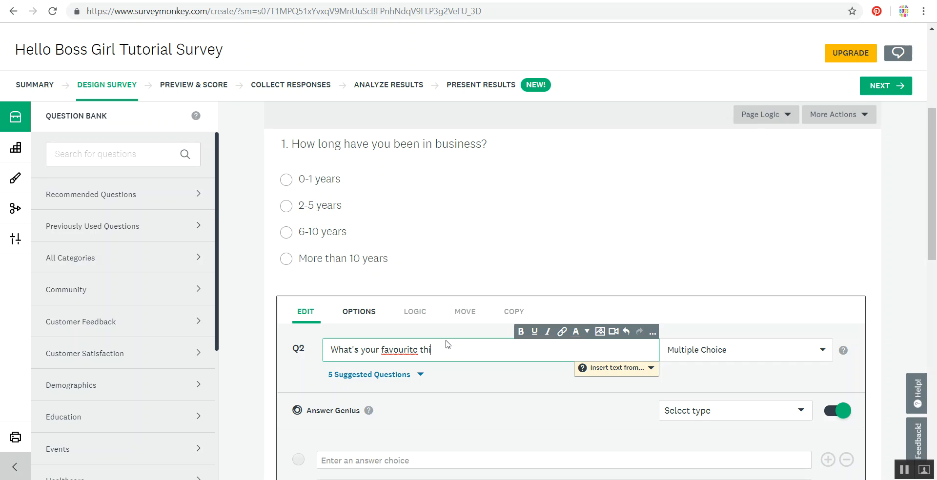
pyautogui.write('ng about own')
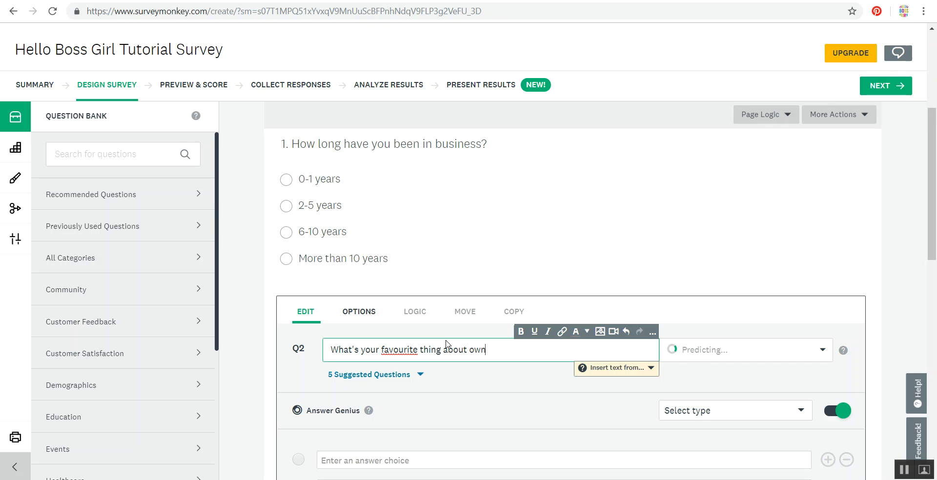
pyautogui.write('ing your own business?')
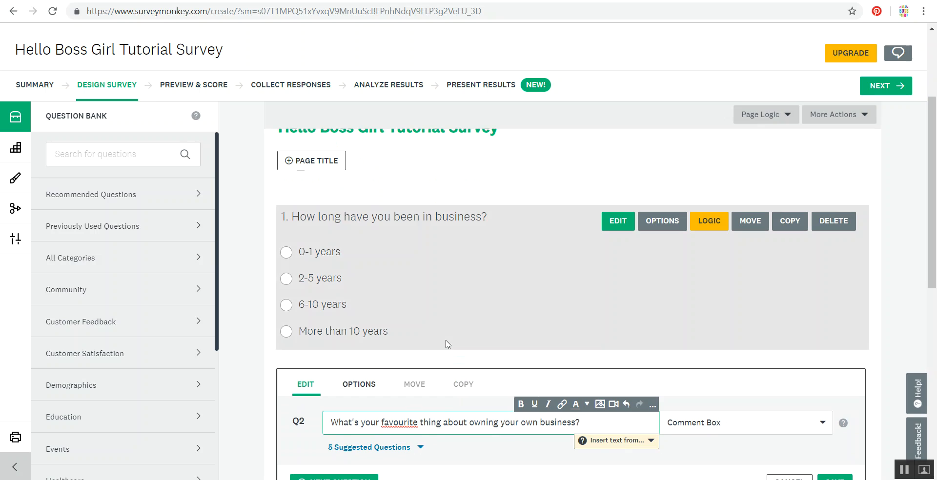
pyautogui.moveTo(935, 124); pyautogui.dragTo(936, 179)
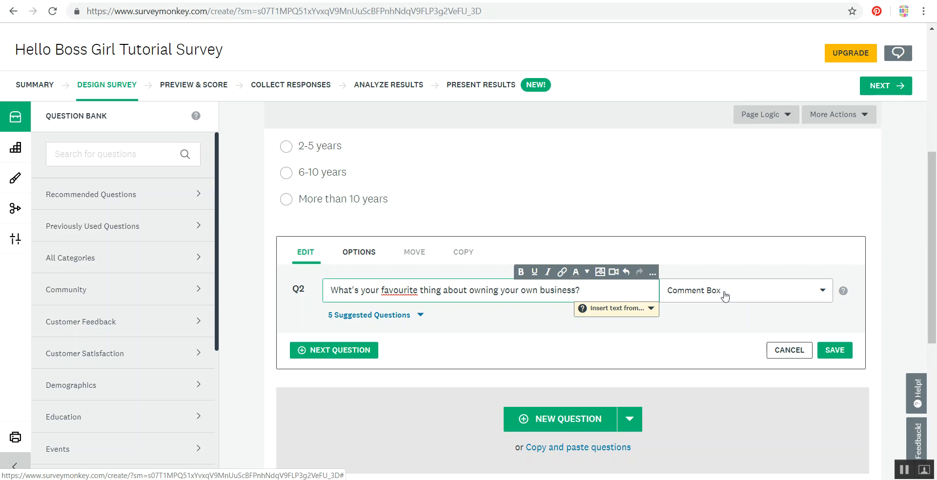
pyautogui.click(831, 355)
# - Apply the standard Dewdrop theme to the survey's appearance
pyautogui.moveTo(933, 245); pyautogui.dragTo(933, 206)
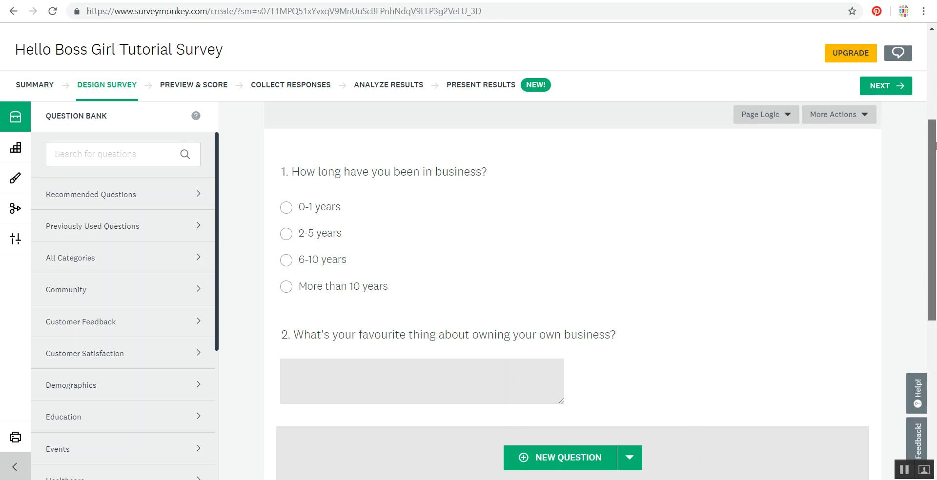
pyautogui.moveTo(936, 146); pyautogui.dragTo(935, 160)
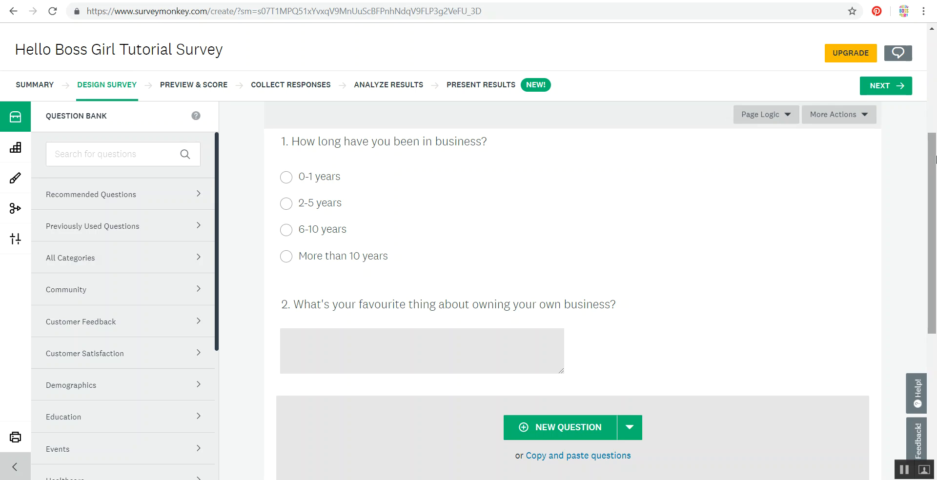
pyautogui.moveTo(935, 160); pyautogui.dragTo(934, 103)
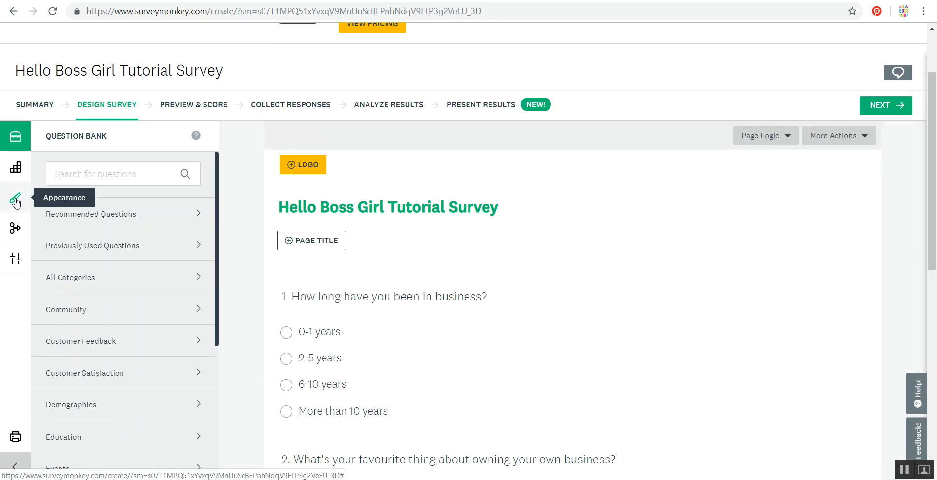
pyautogui.click(16, 202)
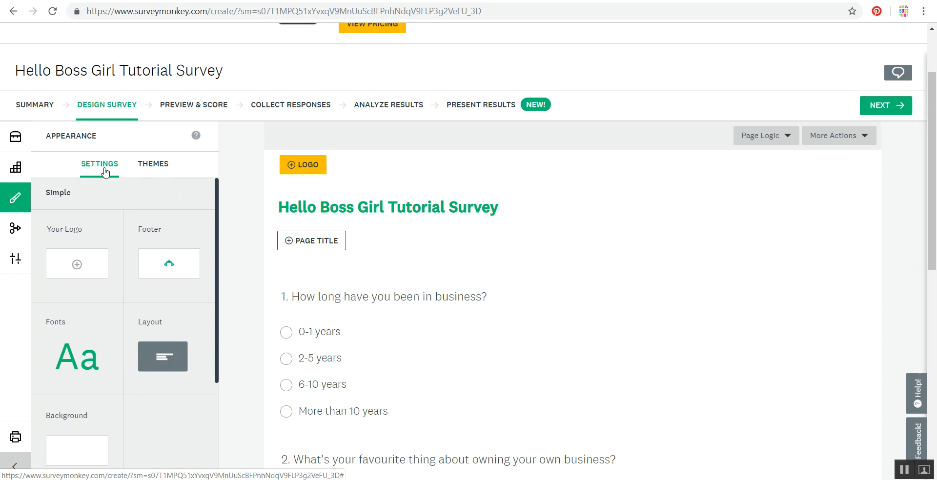
pyautogui.click(152, 167)
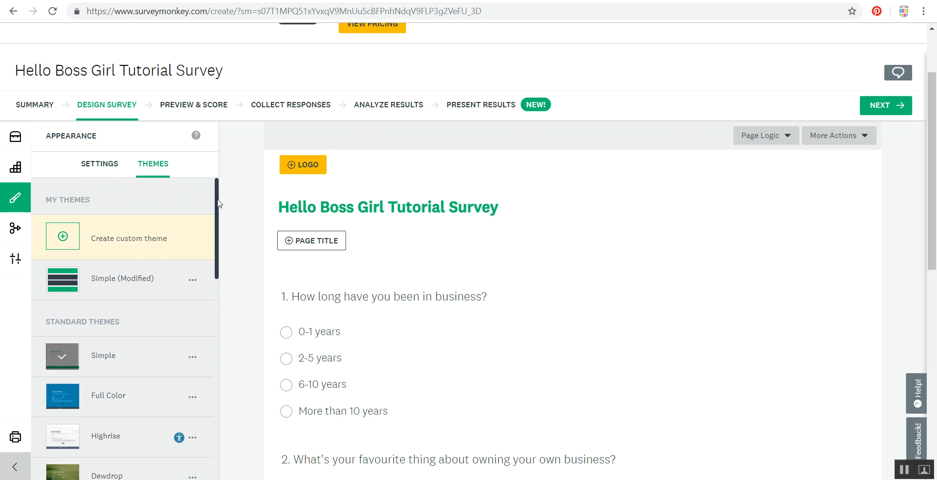
pyautogui.moveTo(217, 200); pyautogui.dragTo(217, 256)
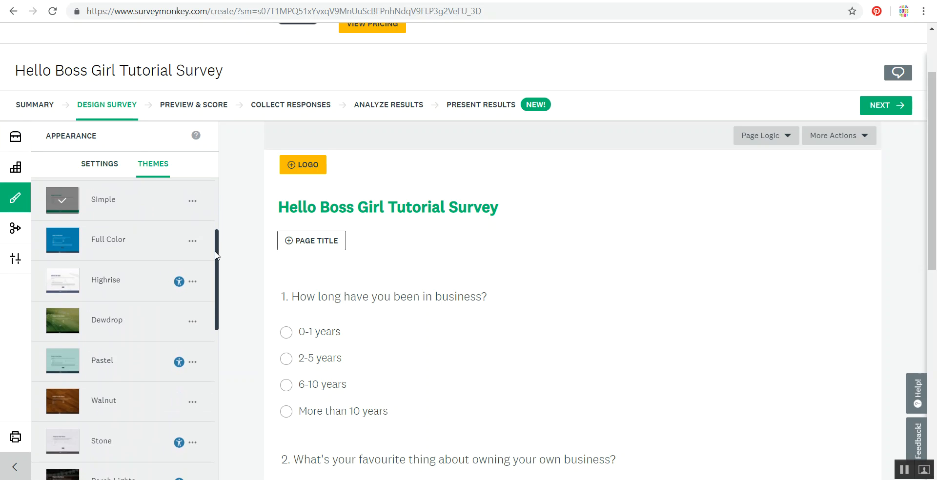
pyautogui.click(117, 322)
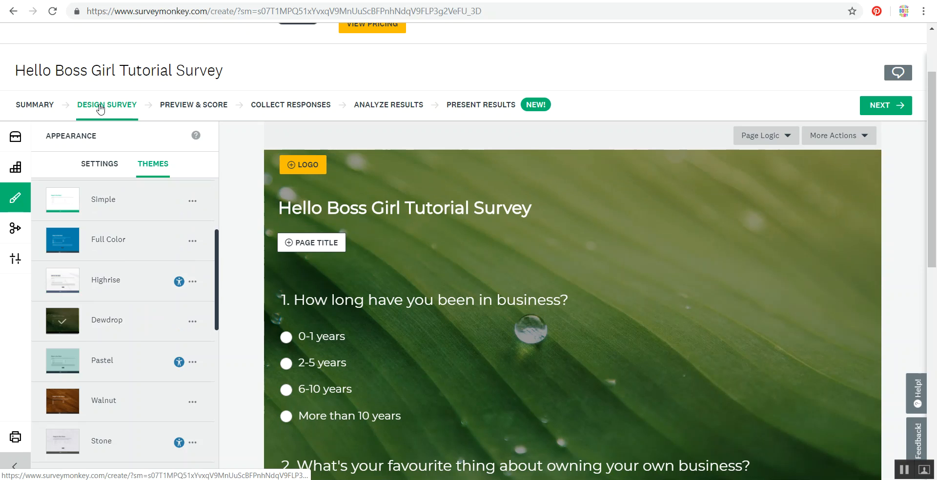
# - Preview the survey, answering "0-1 years" and "Freedom", complete it, and return to the survey design
pyautogui.click(177, 108)
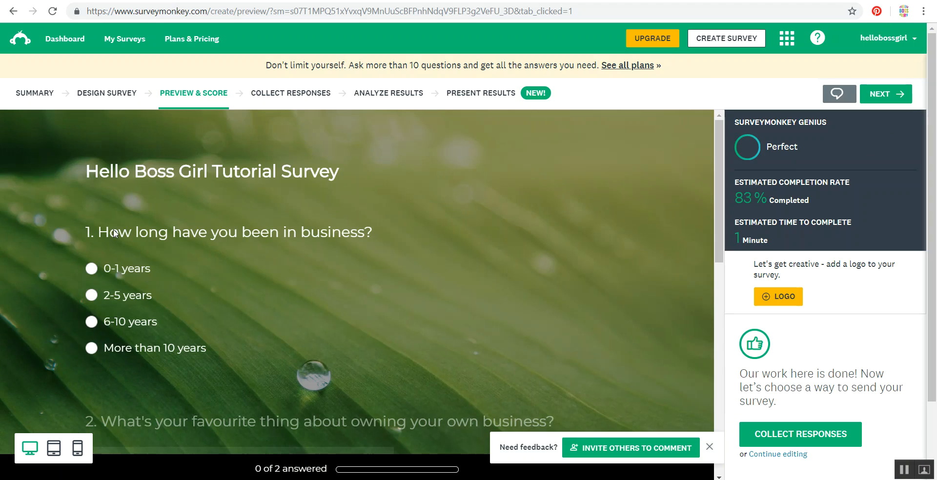
pyautogui.click(92, 268)
pyautogui.click(112, 284)
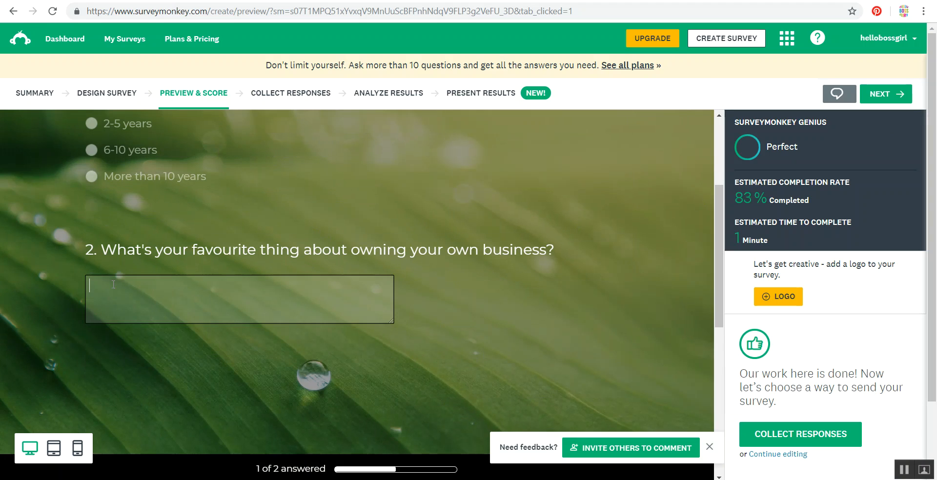
pyautogui.write('Freedom!')
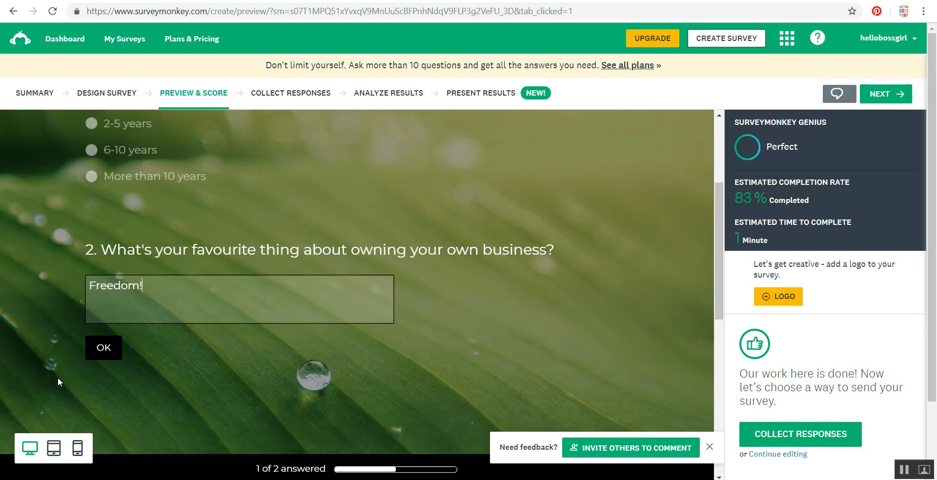
pyautogui.click(94, 351)
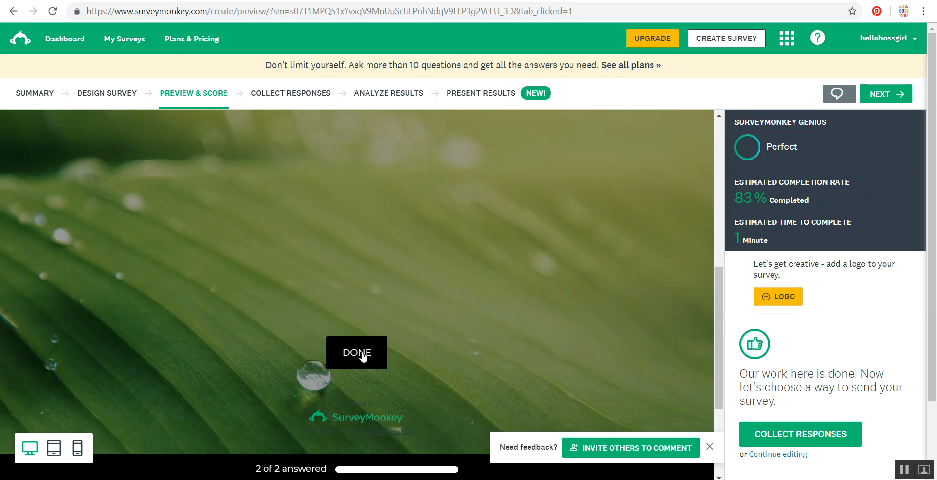
pyautogui.click(362, 352)
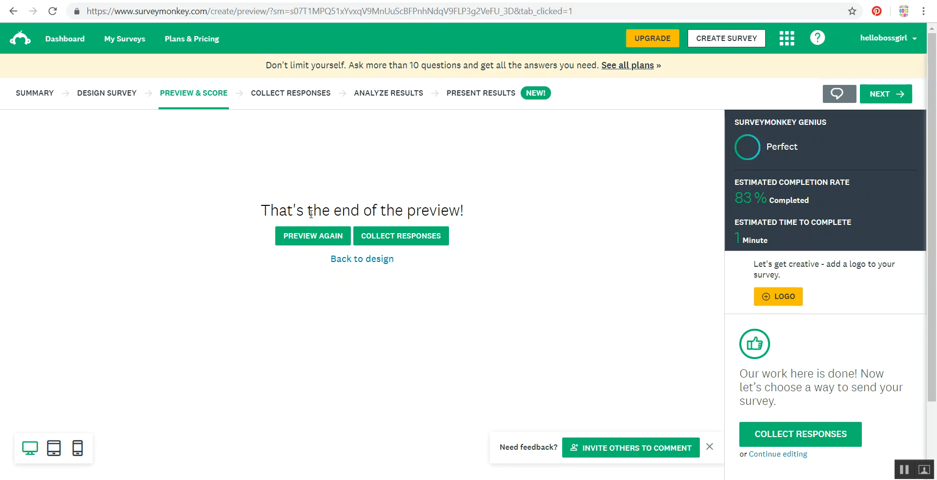
pyautogui.click(106, 97)
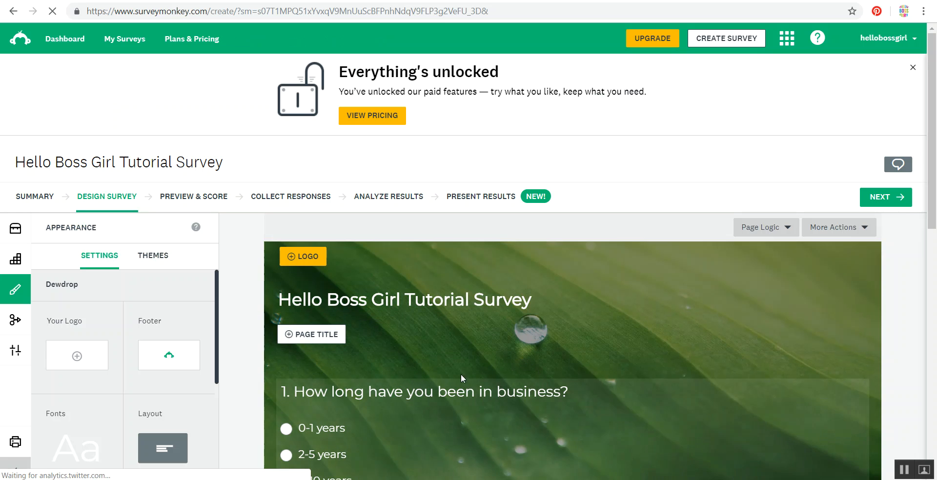
pyautogui.moveTo(612, 406)
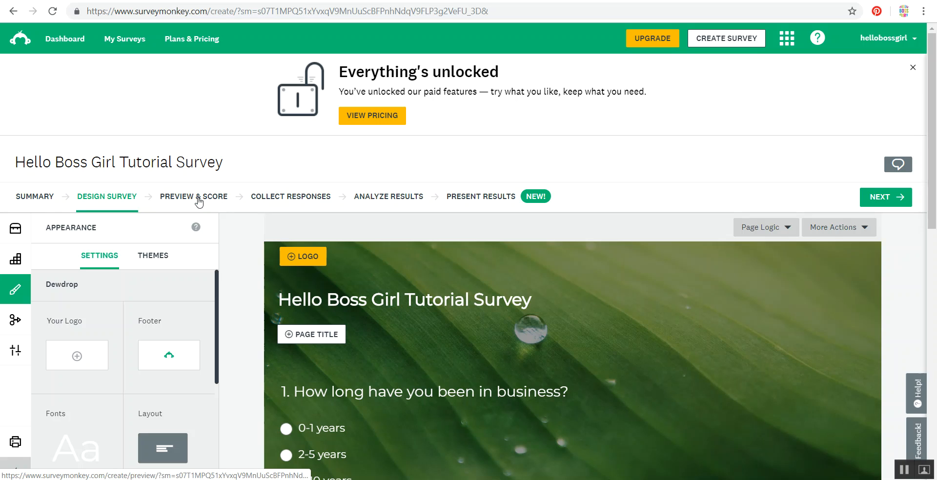
# - Examine the email invitation option for collecting responses, including its recipients, subject and message, and return to the collection methods
pyautogui.click(301, 197)
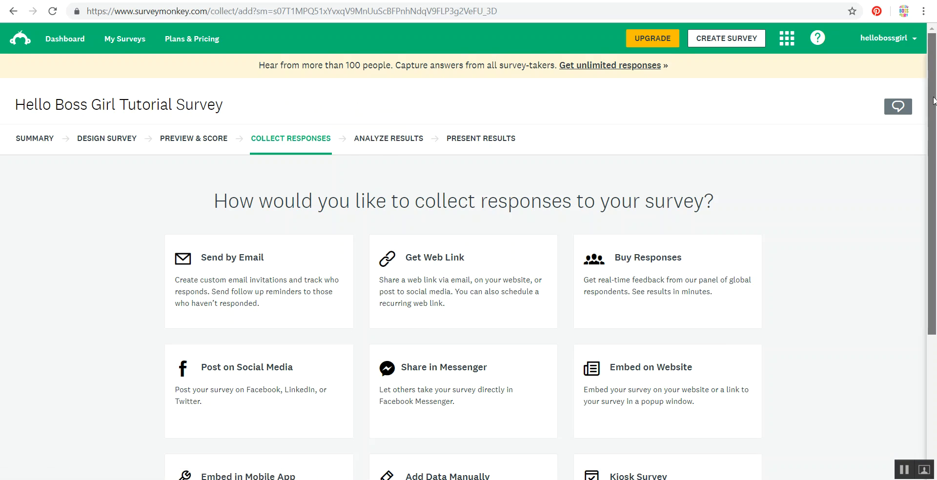
pyautogui.moveTo(933, 101); pyautogui.dragTo(934, 151)
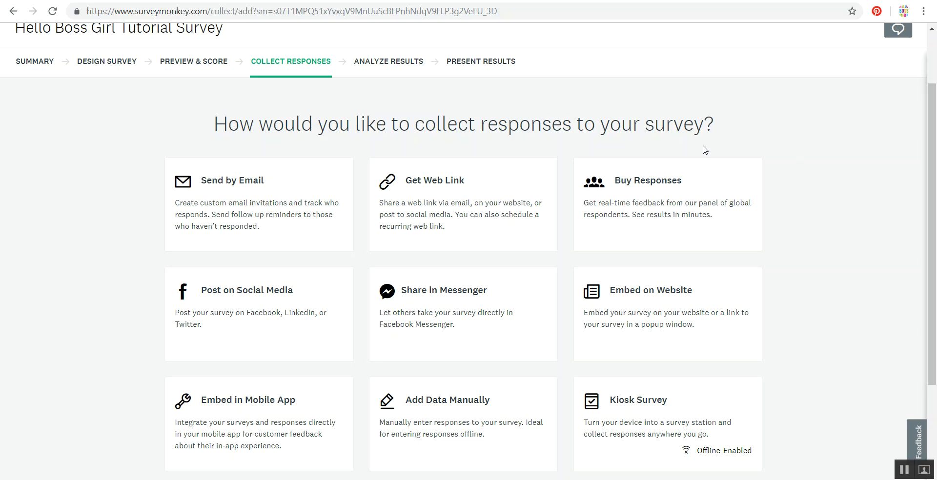
pyautogui.click(260, 214)
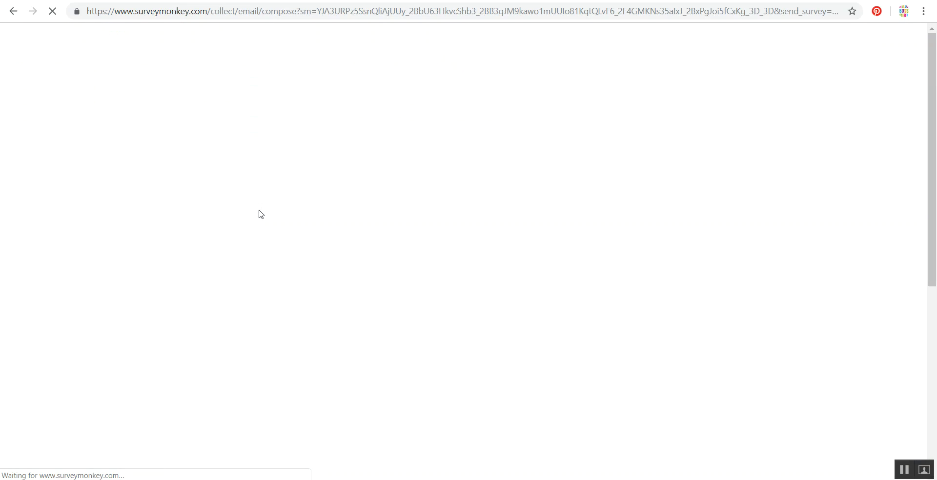
pyautogui.moveTo(936, 158); pyautogui.dragTo(936, 199)
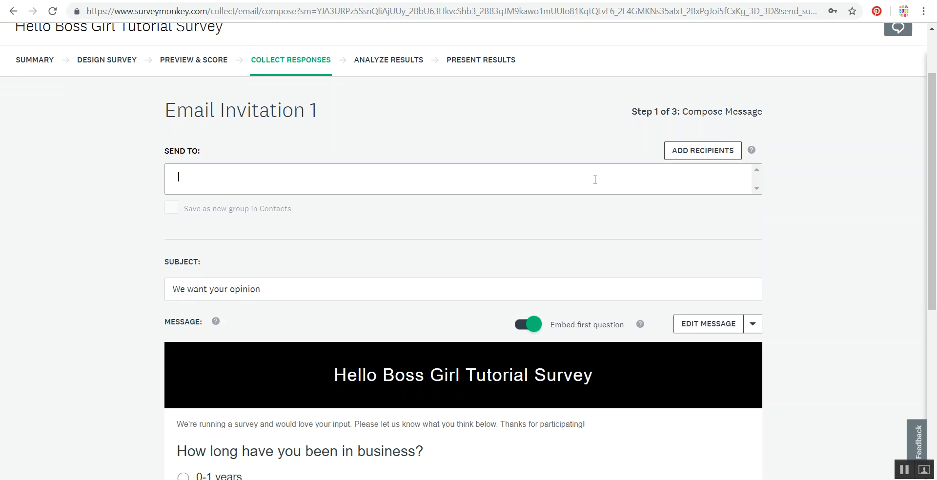
pyautogui.click(561, 282)
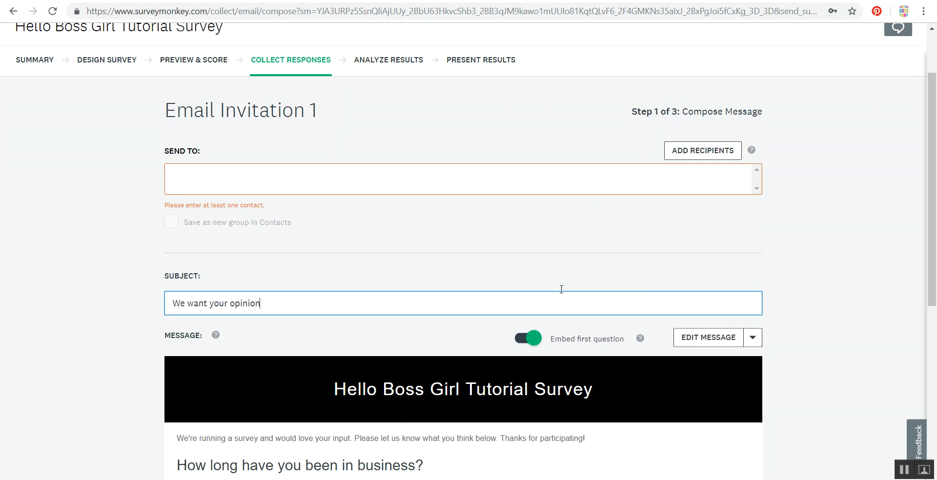
pyautogui.moveTo(934, 195); pyautogui.dragTo(936, 294)
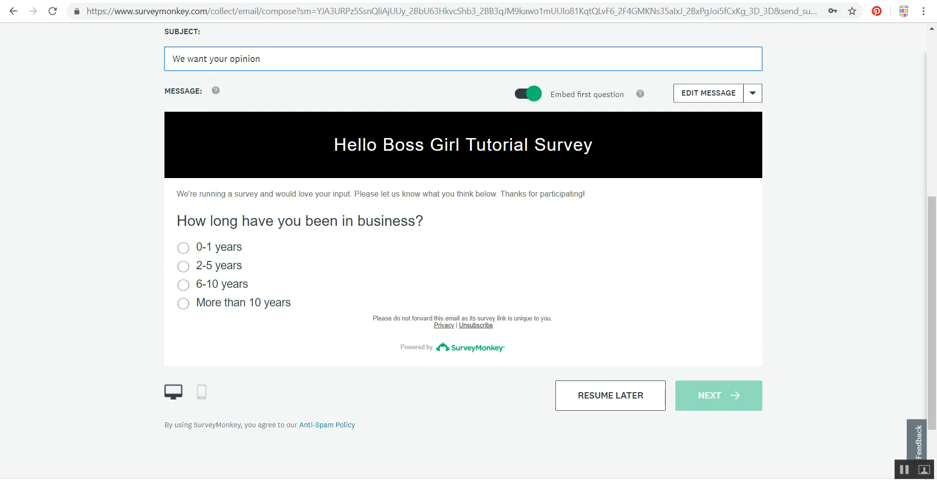
pyautogui.click(13, 15)
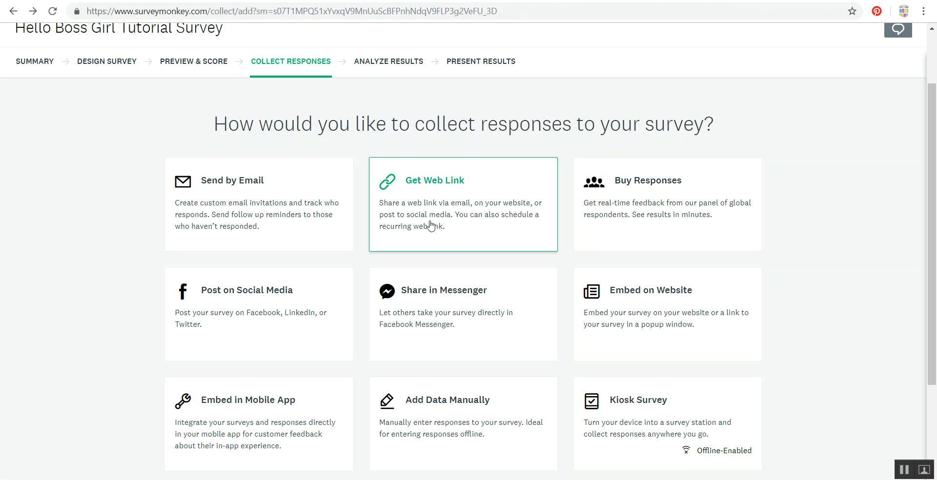
# - Create a web link collector for the Hello Boss Girl Tutorial Survey and copy its link
pyautogui.click(431, 204)
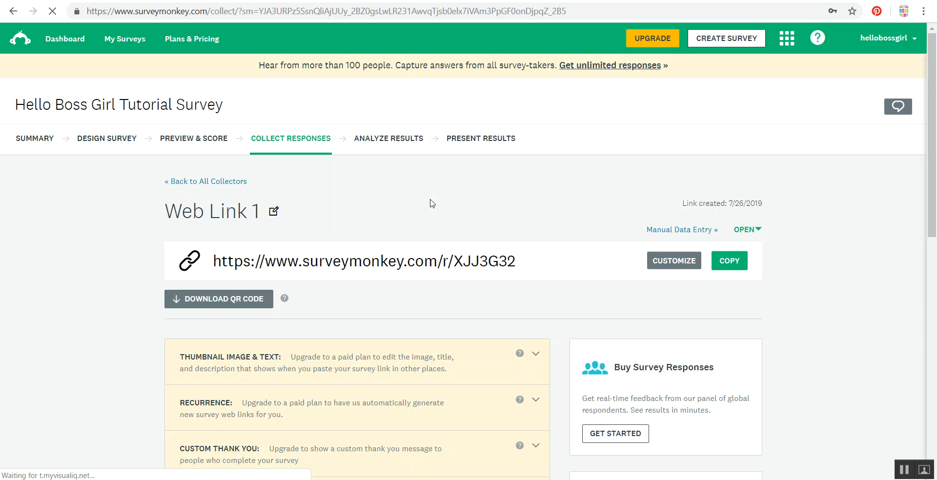
pyautogui.click(738, 264)
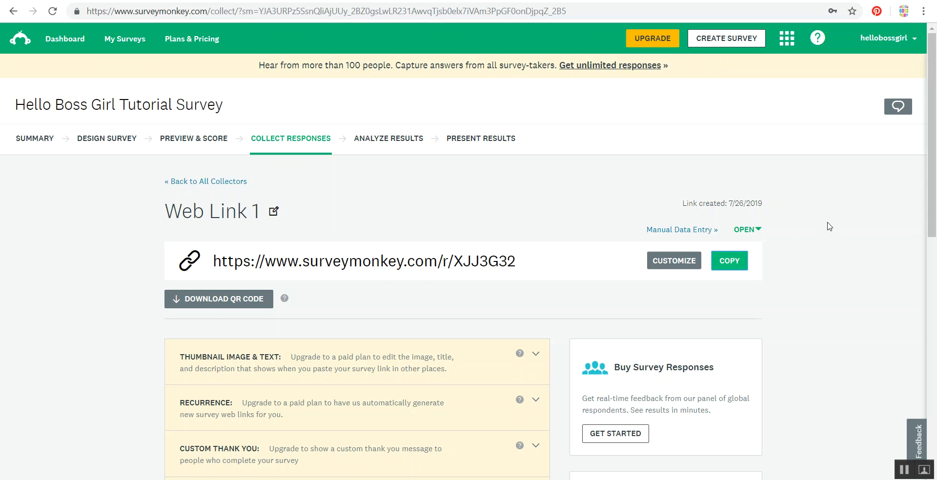
pyautogui.moveTo(932, 117); pyautogui.dragTo(936, 156)
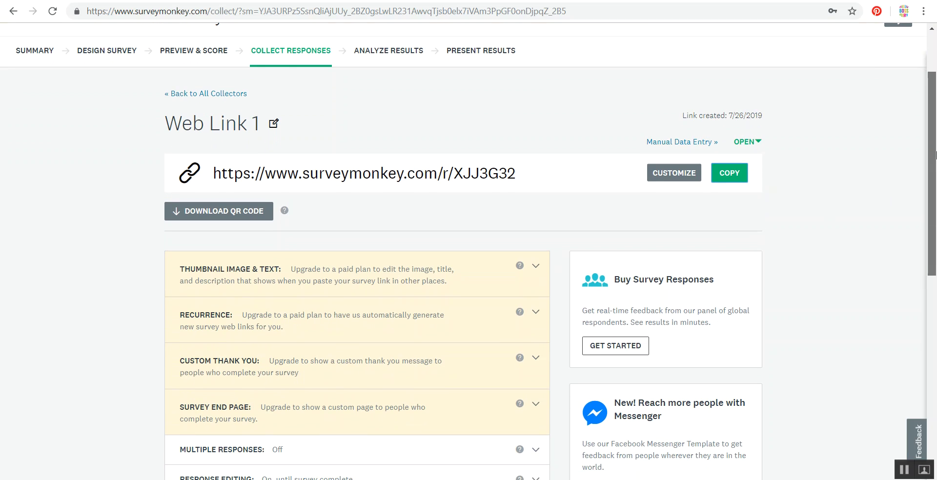
pyautogui.moveTo(936, 155); pyautogui.dragTo(936, 155)
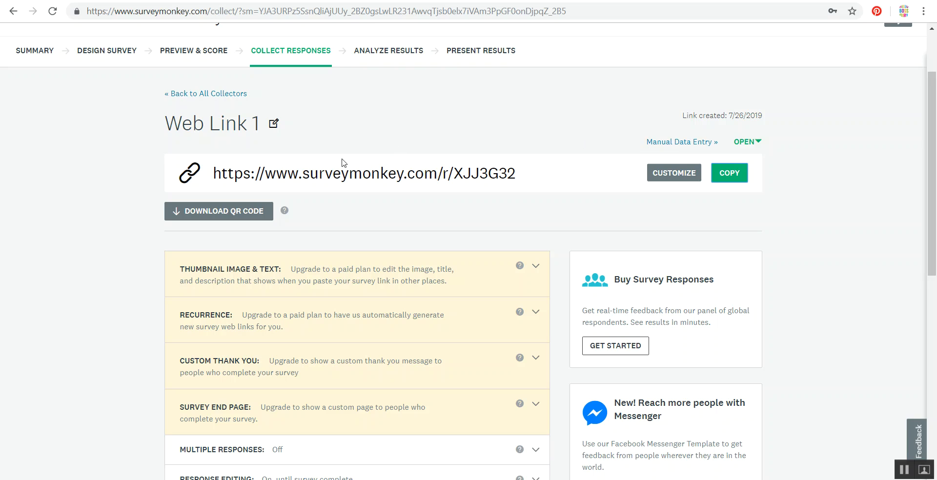
# - Download the web link's QR code as an image and inspect it and its save options in Photos before closing it
pyautogui.click(201, 215)
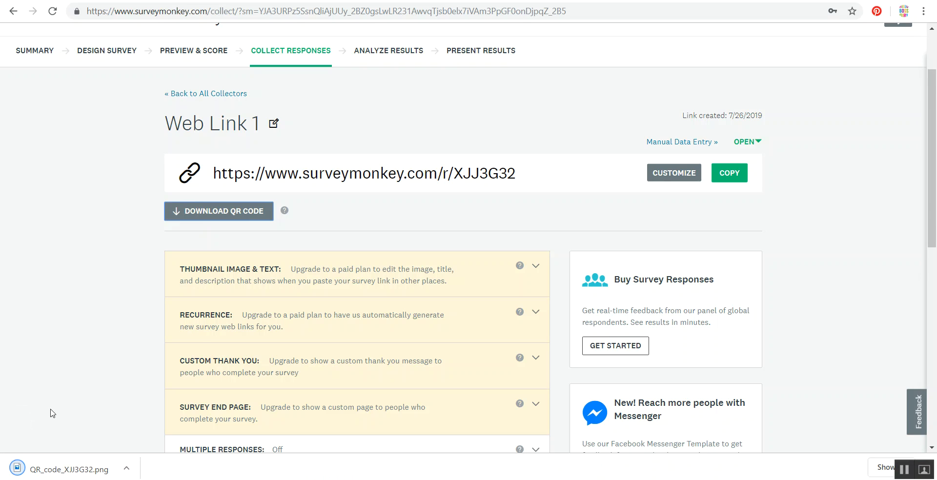
pyautogui.click(49, 467)
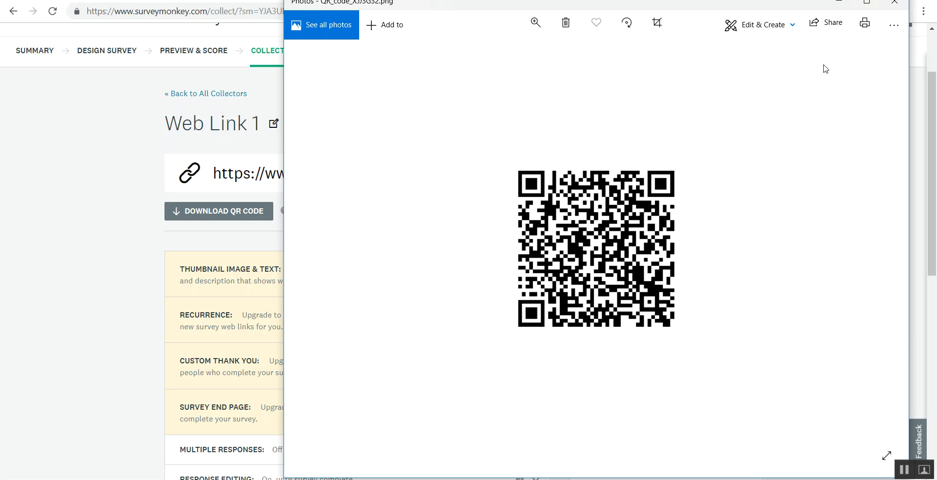
pyautogui.click(894, 30)
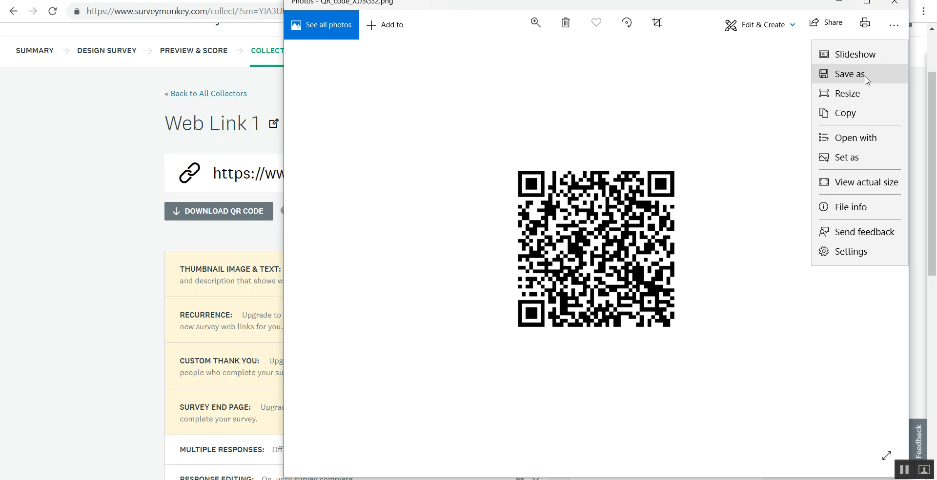
pyautogui.click(894, 4)
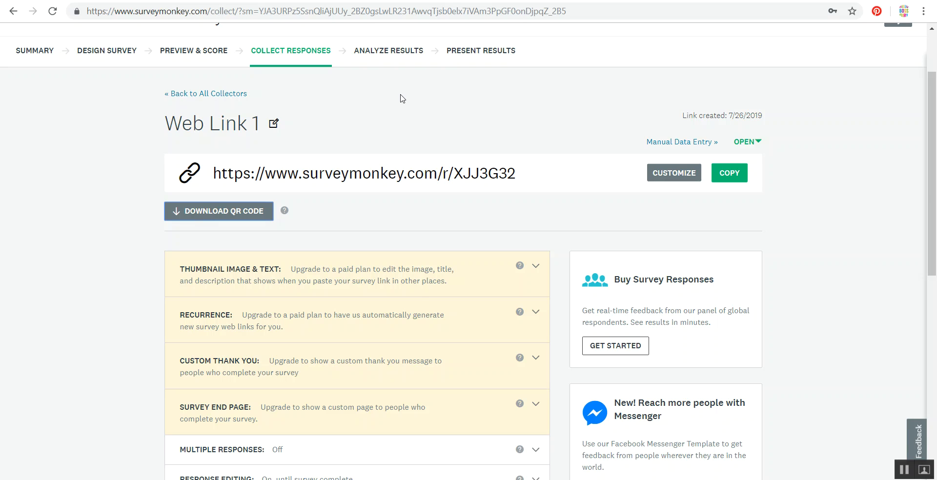
# - Switch to the Idea Lounge 2019 Feedback results and examine the respondent count and the overall experience rating summary
pyautogui.click(201, 0)
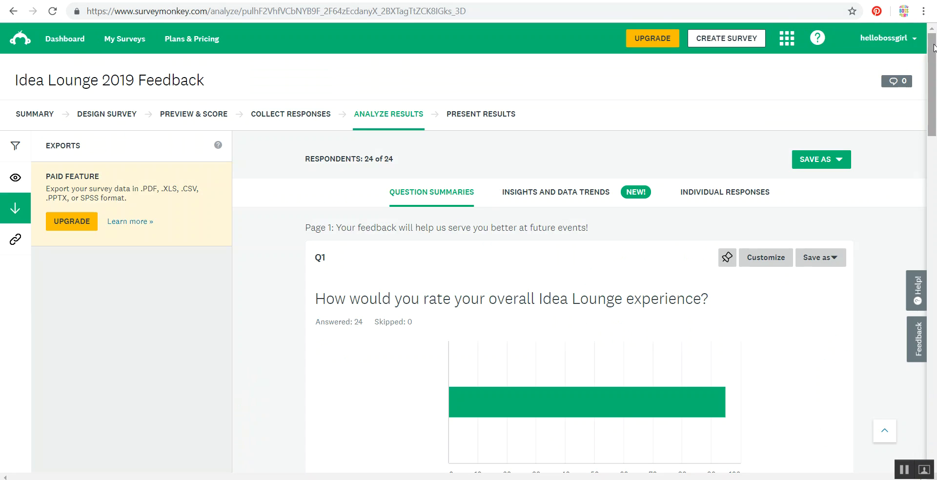
pyautogui.moveTo(934, 47); pyautogui.dragTo(936, 69)
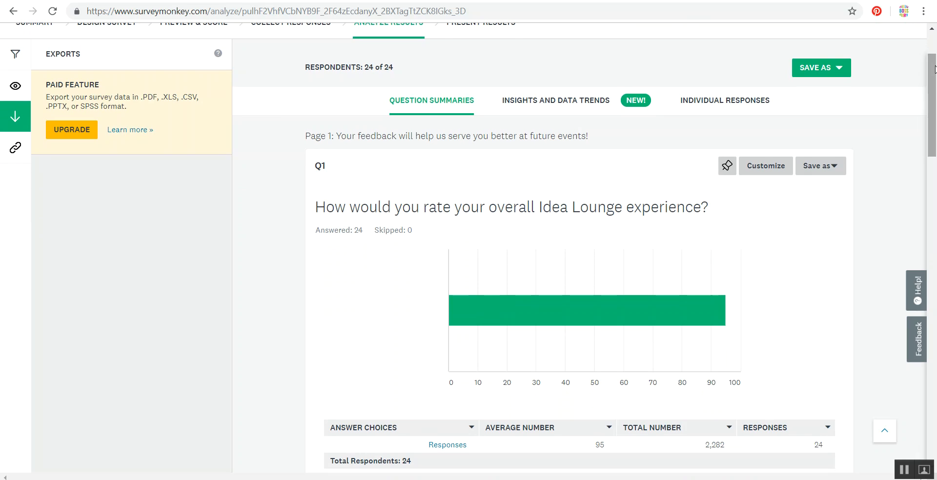
pyautogui.moveTo(936, 68); pyautogui.dragTo(936, 57)
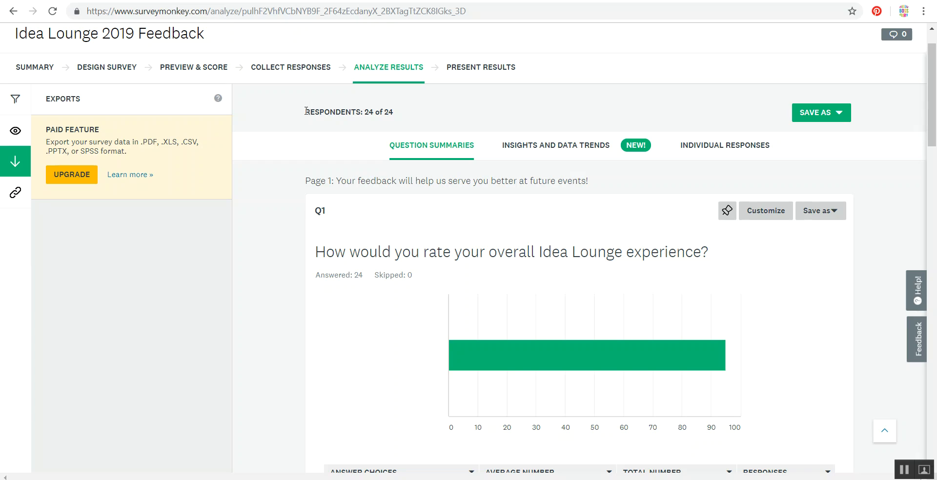
pyautogui.moveTo(306, 112); pyautogui.dragTo(398, 115)
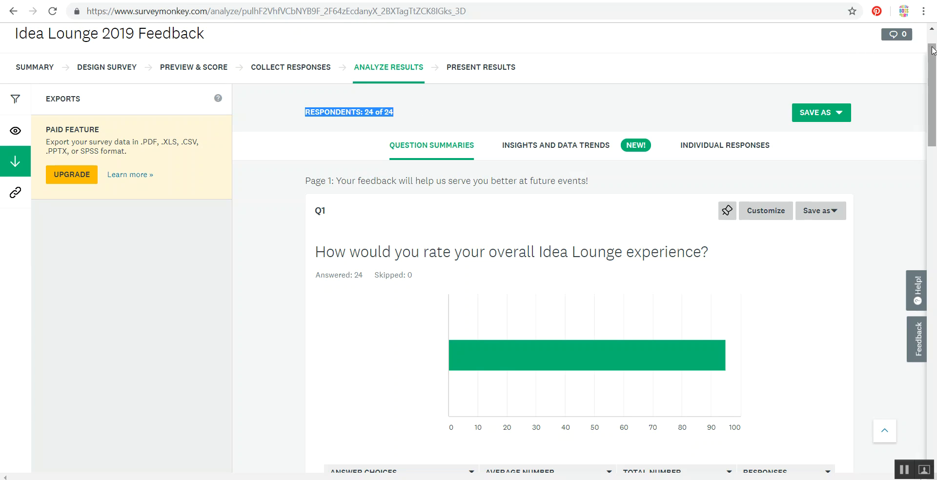
pyautogui.moveTo(933, 48); pyautogui.dragTo(934, 157)
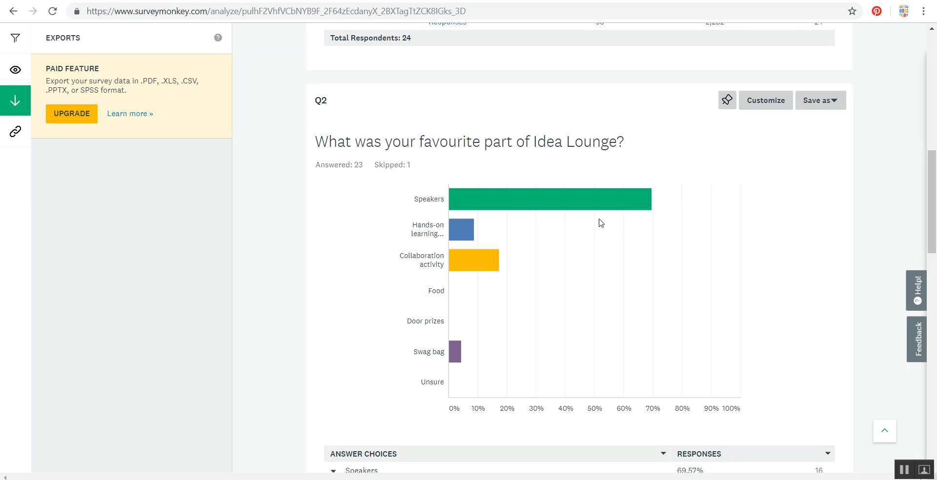
# - Change the chart type for "What was your favourite part of Idea Lounge?" to a pie chart
pyautogui.moveTo(590, 206)
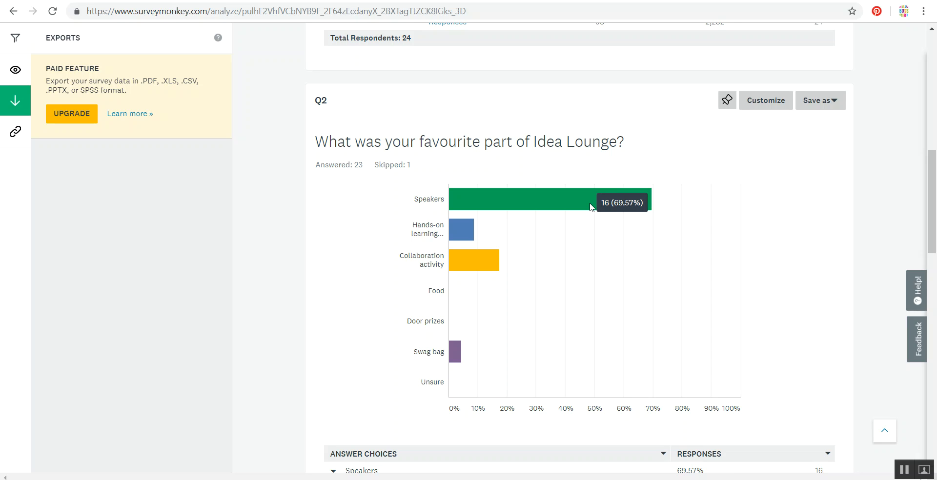
pyautogui.click(590, 204)
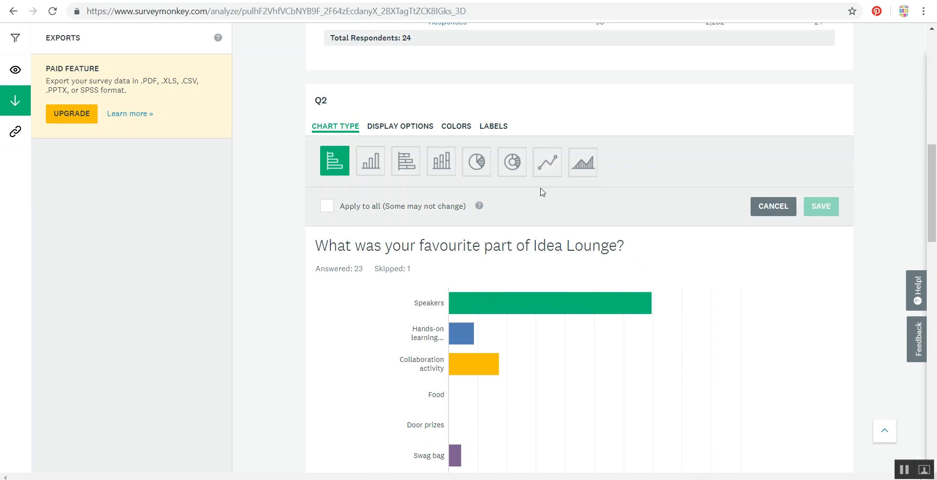
pyautogui.click(478, 166)
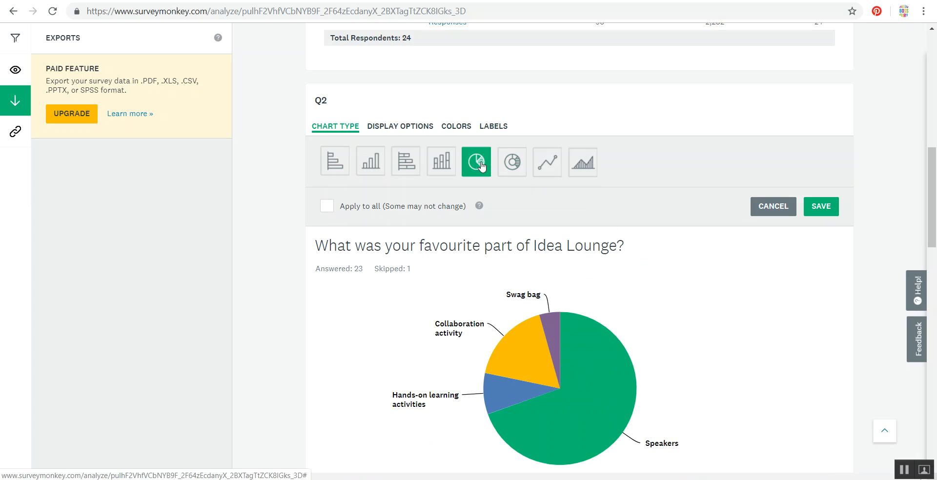
pyautogui.moveTo(935, 158); pyautogui.dragTo(936, 180)
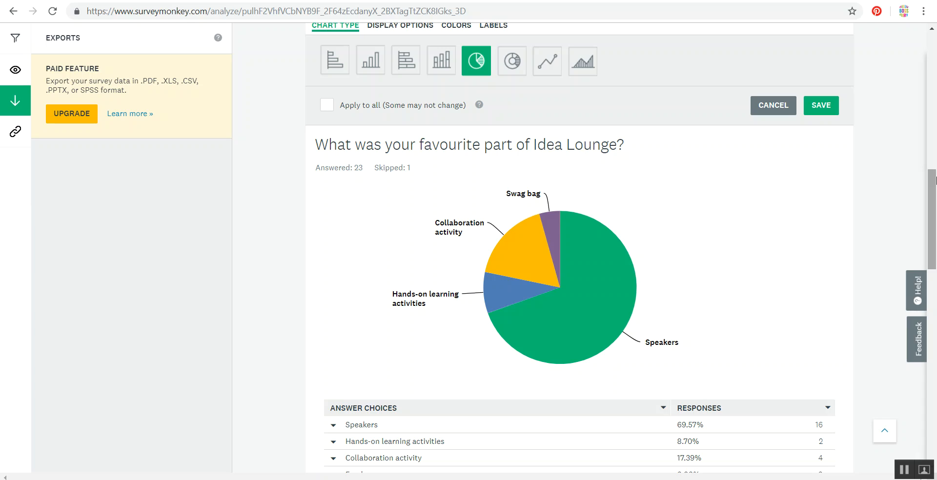
# - Return to the overall experience rating summary, and view the individual responses of Respondent #24
pyautogui.moveTo(936, 182); pyautogui.dragTo(936, 82)
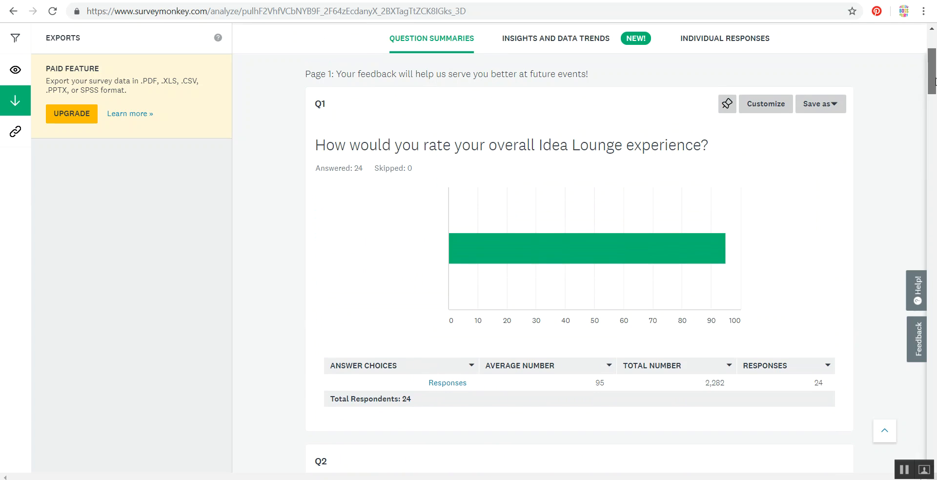
pyautogui.moveTo(935, 82); pyautogui.dragTo(935, 82)
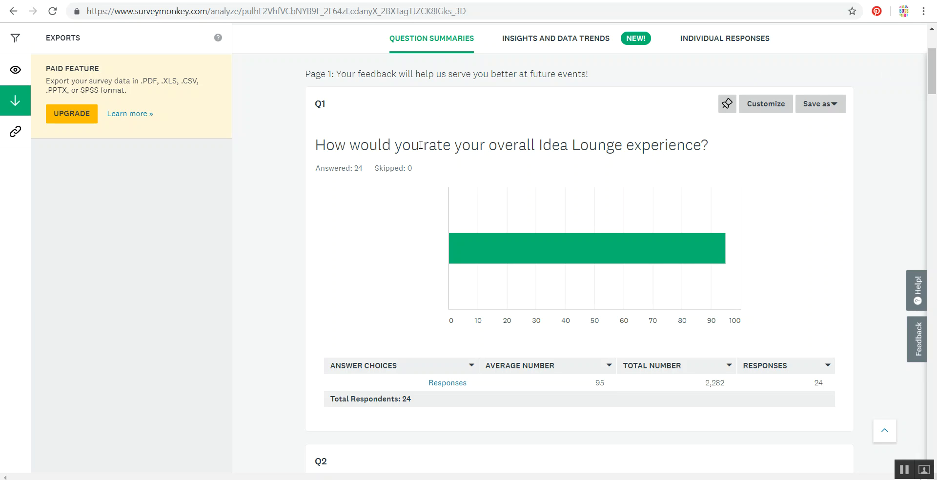
pyautogui.click(709, 44)
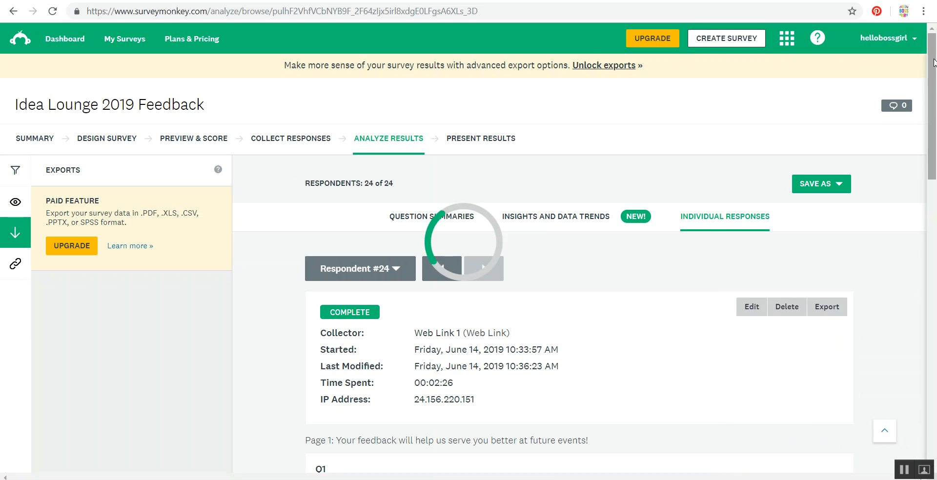
pyautogui.scroll(-2, 705, 200)
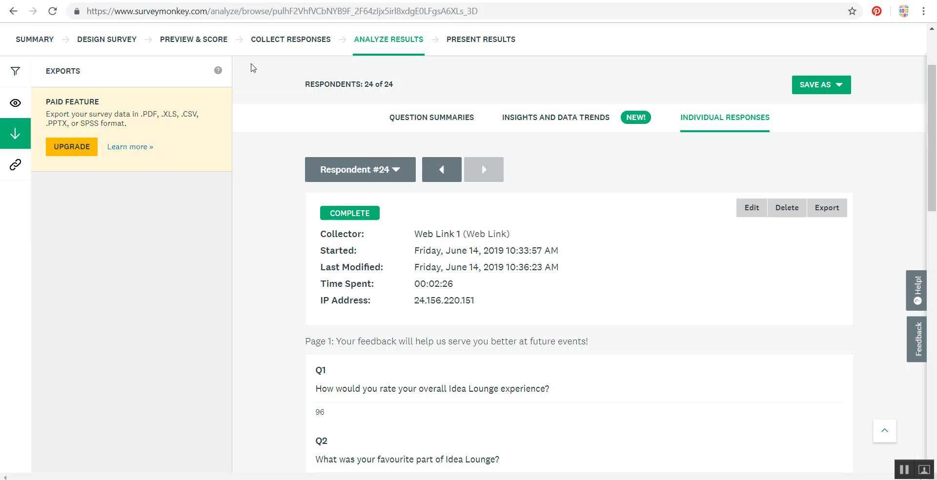
# - Switch to the design of the "Getting to Know YOU..." survey and examine its introduction and first question
pyautogui.click(97, 0)
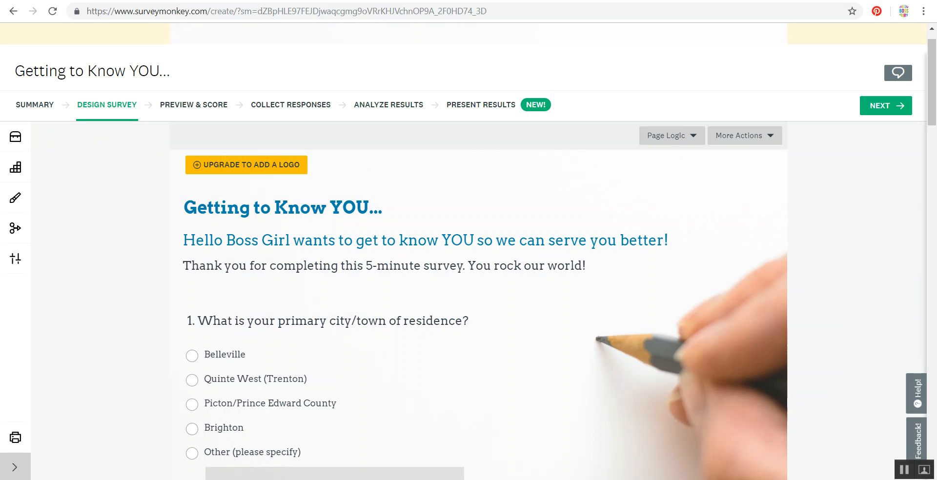
pyautogui.moveTo(936, 53)
pyautogui.mouseDown()
pyautogui.moveTo(936, 72)
pyautogui.moveTo(936, 55)
pyautogui.mouseUp()
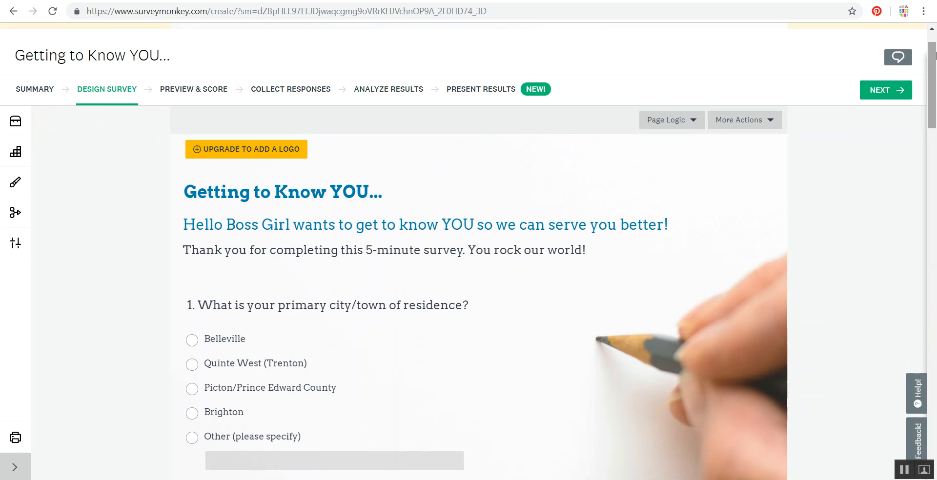